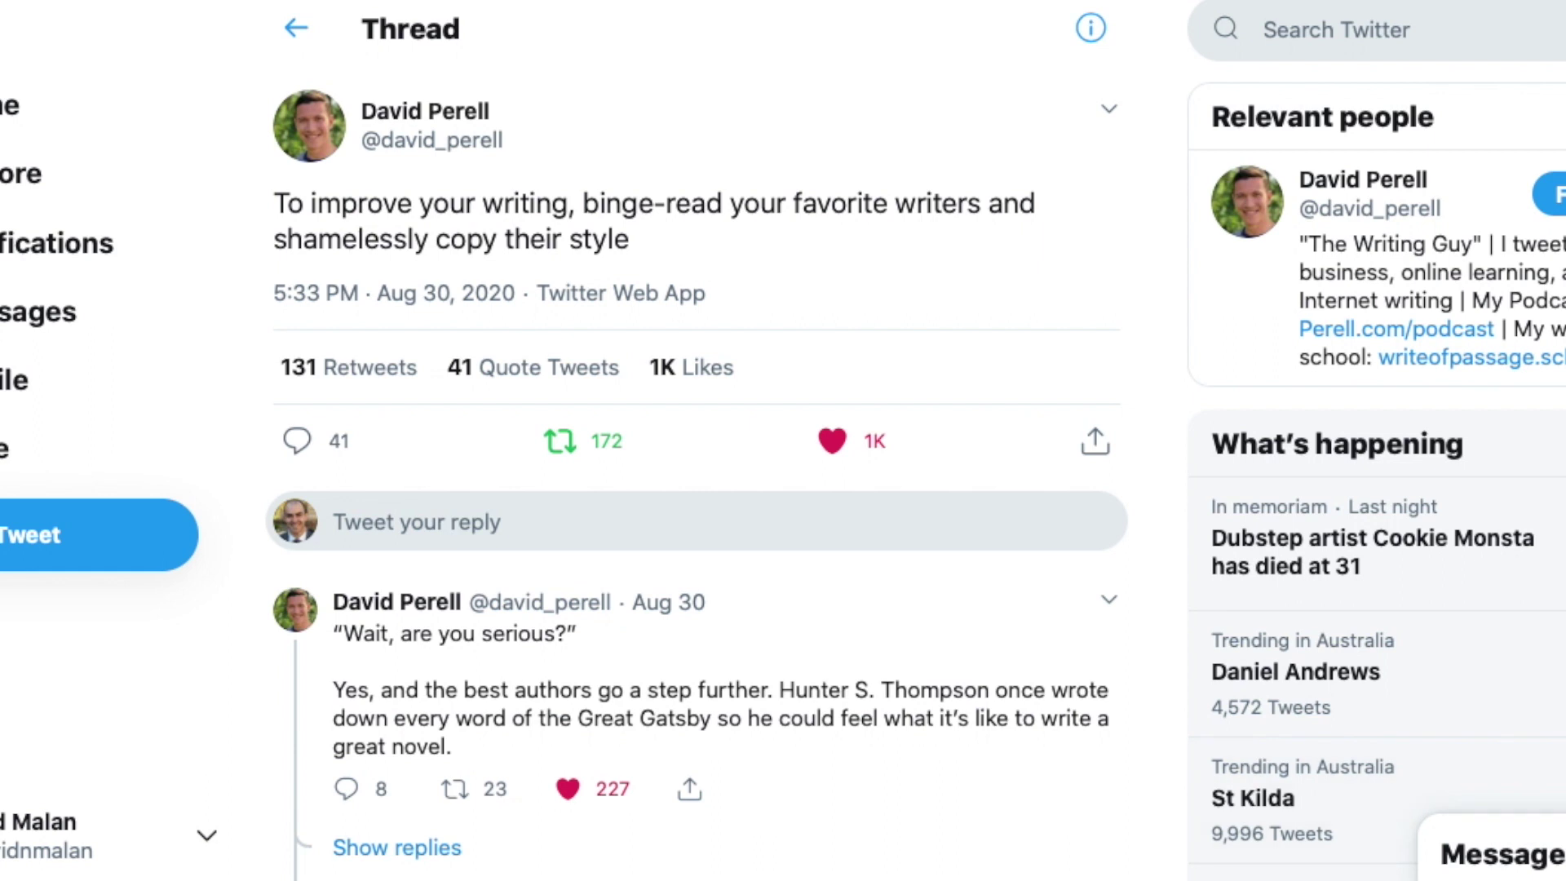
Step: Scroll the Twitter writing thread down to the tweet about musicians practising scales
scroll(693, 456, "down", 5)
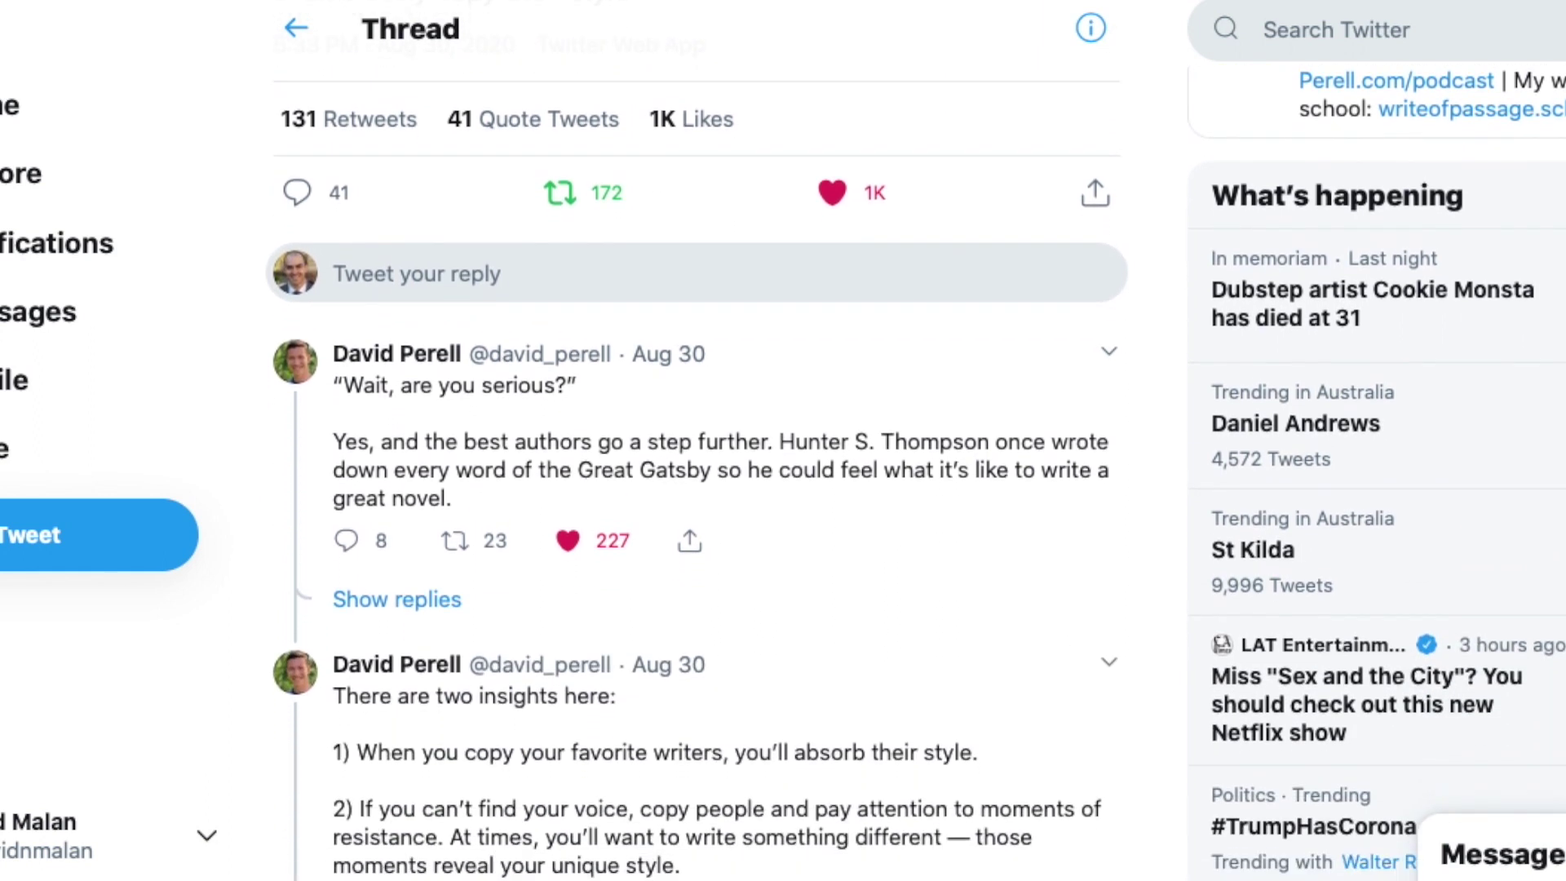
scroll(693, 457, "down", 1)
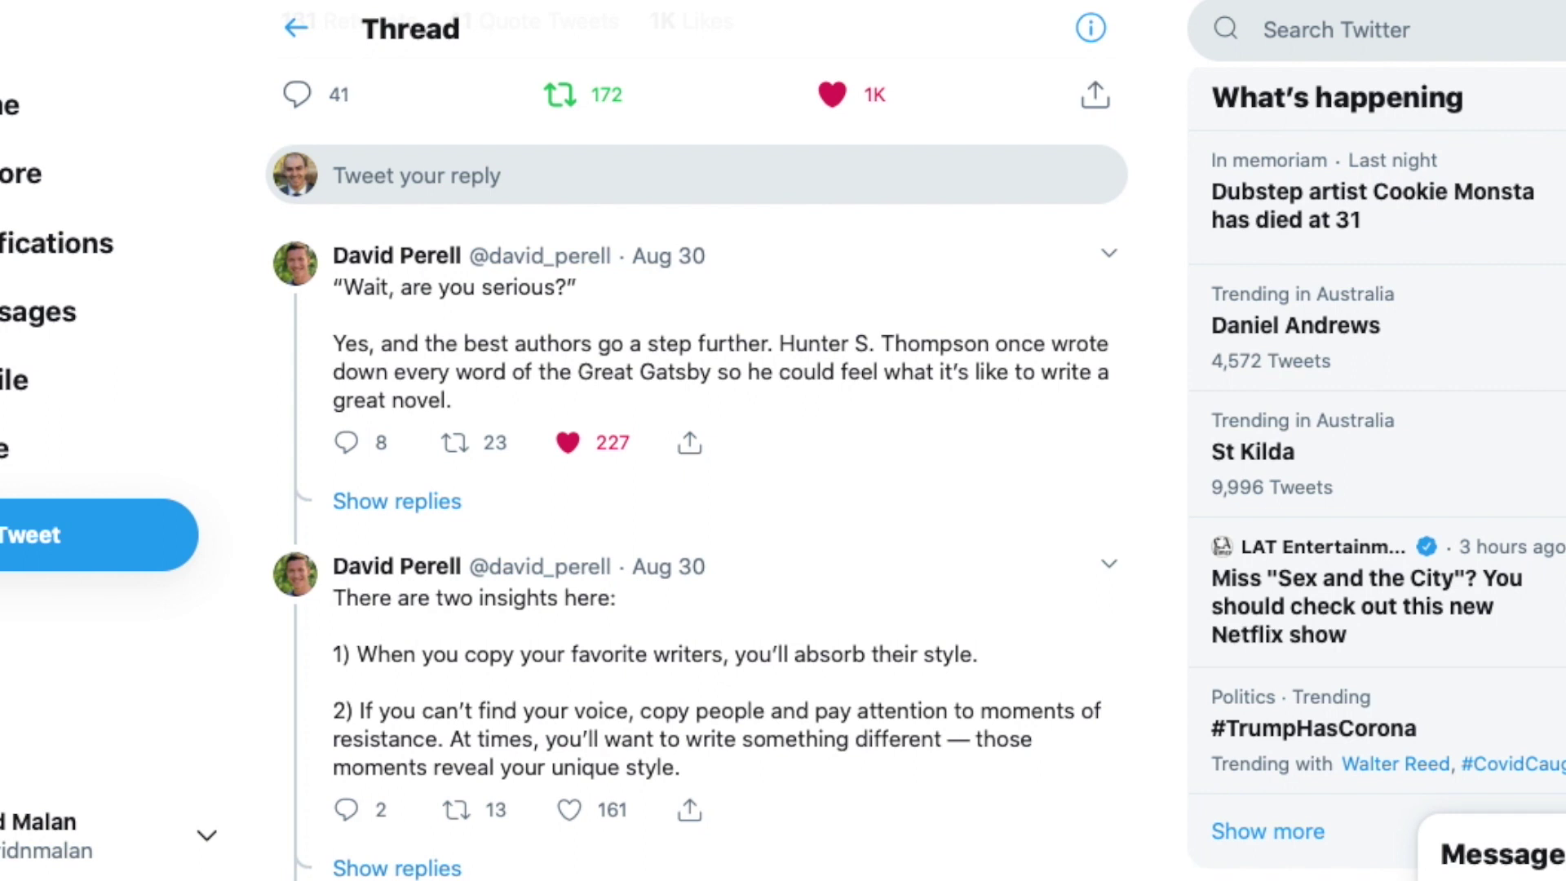
scroll(693, 457, "down", 7)
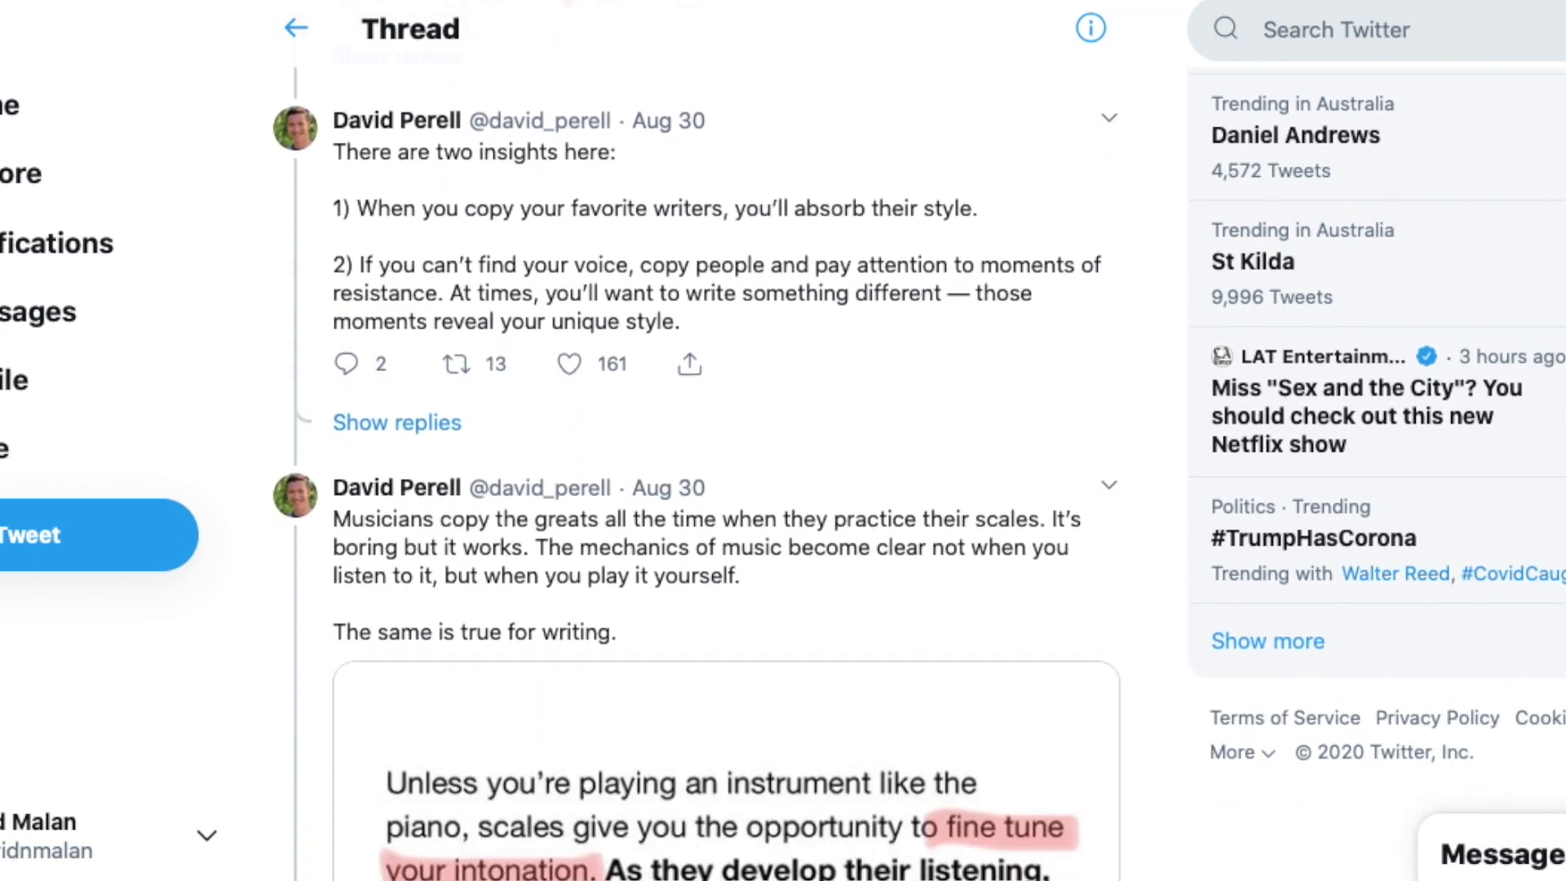
scroll(693, 456, "down", 5)
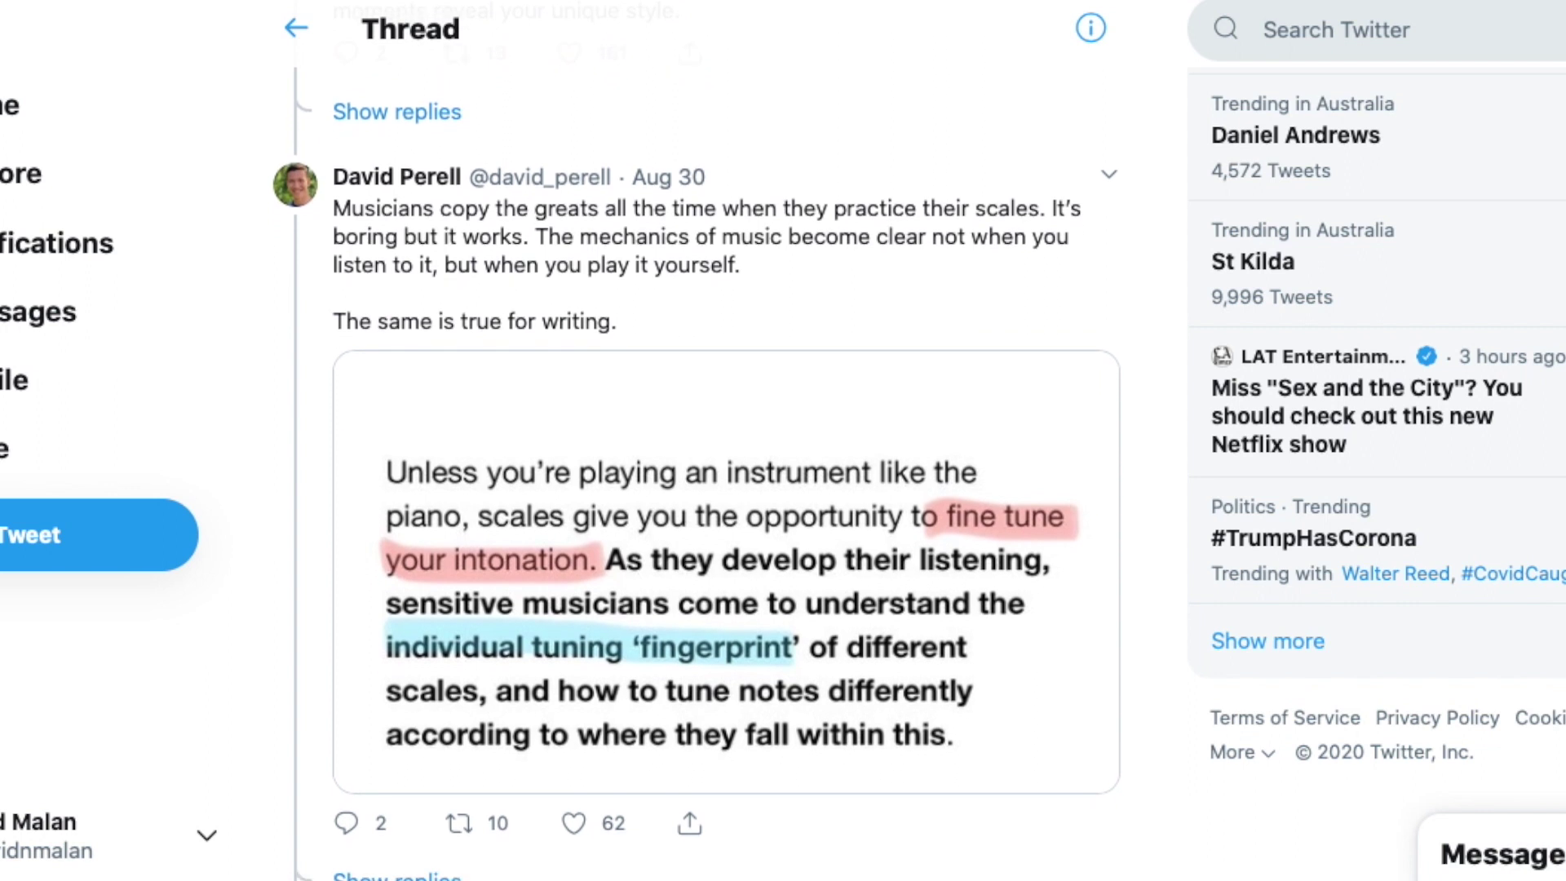
scroll(693, 473, "down", 4)
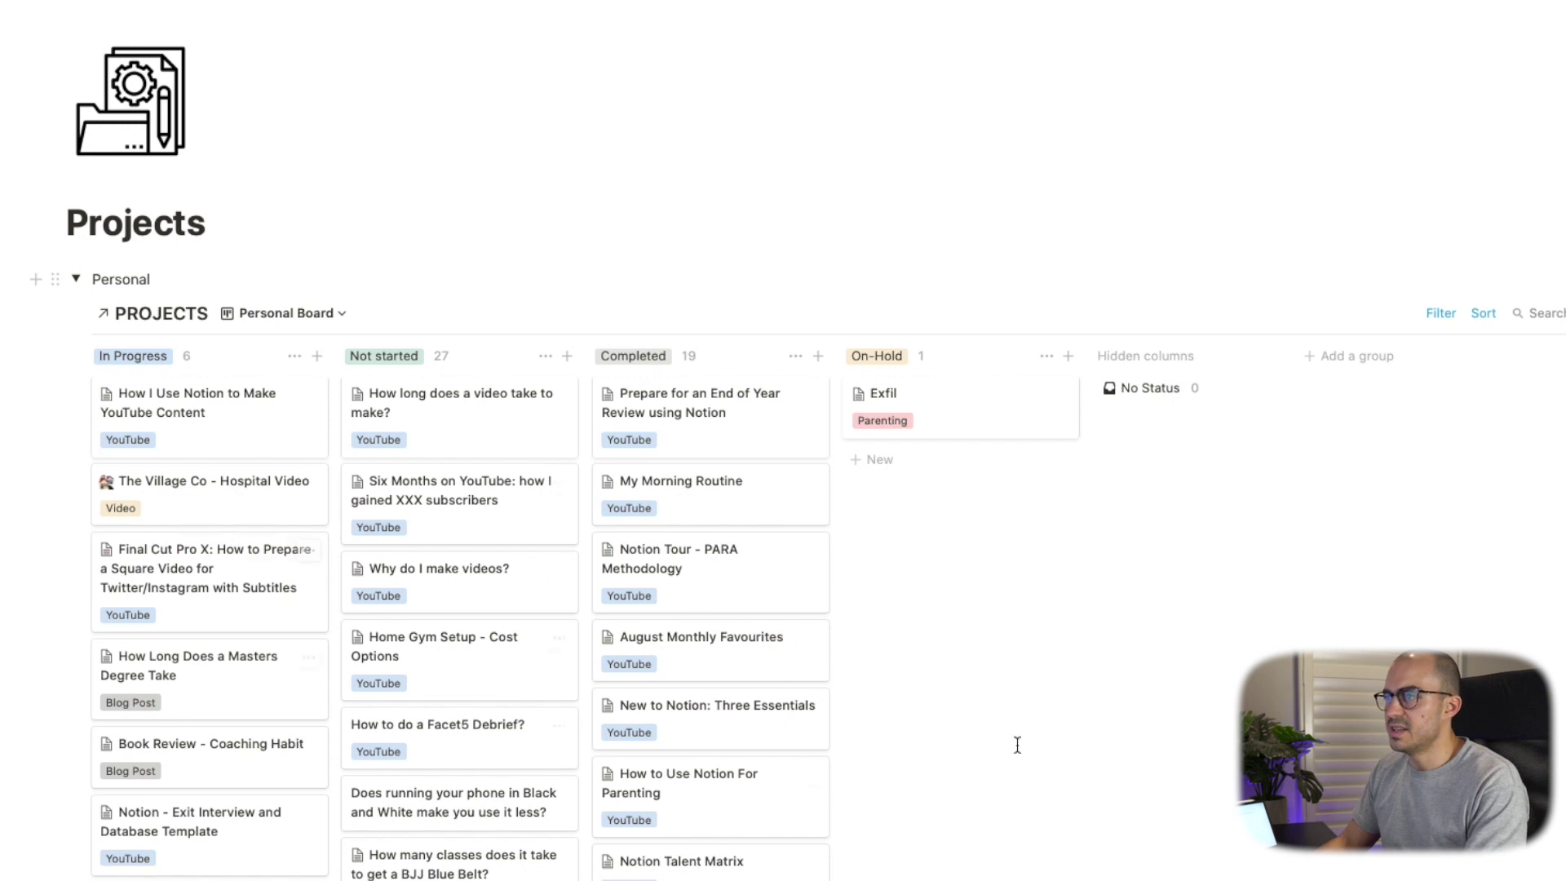
Step: Open the 'How to do a Facet5 Debrief?' card from the Not started column
scroll(1149, 698, "down", 1)
scroll(1148, 698, "up", 1)
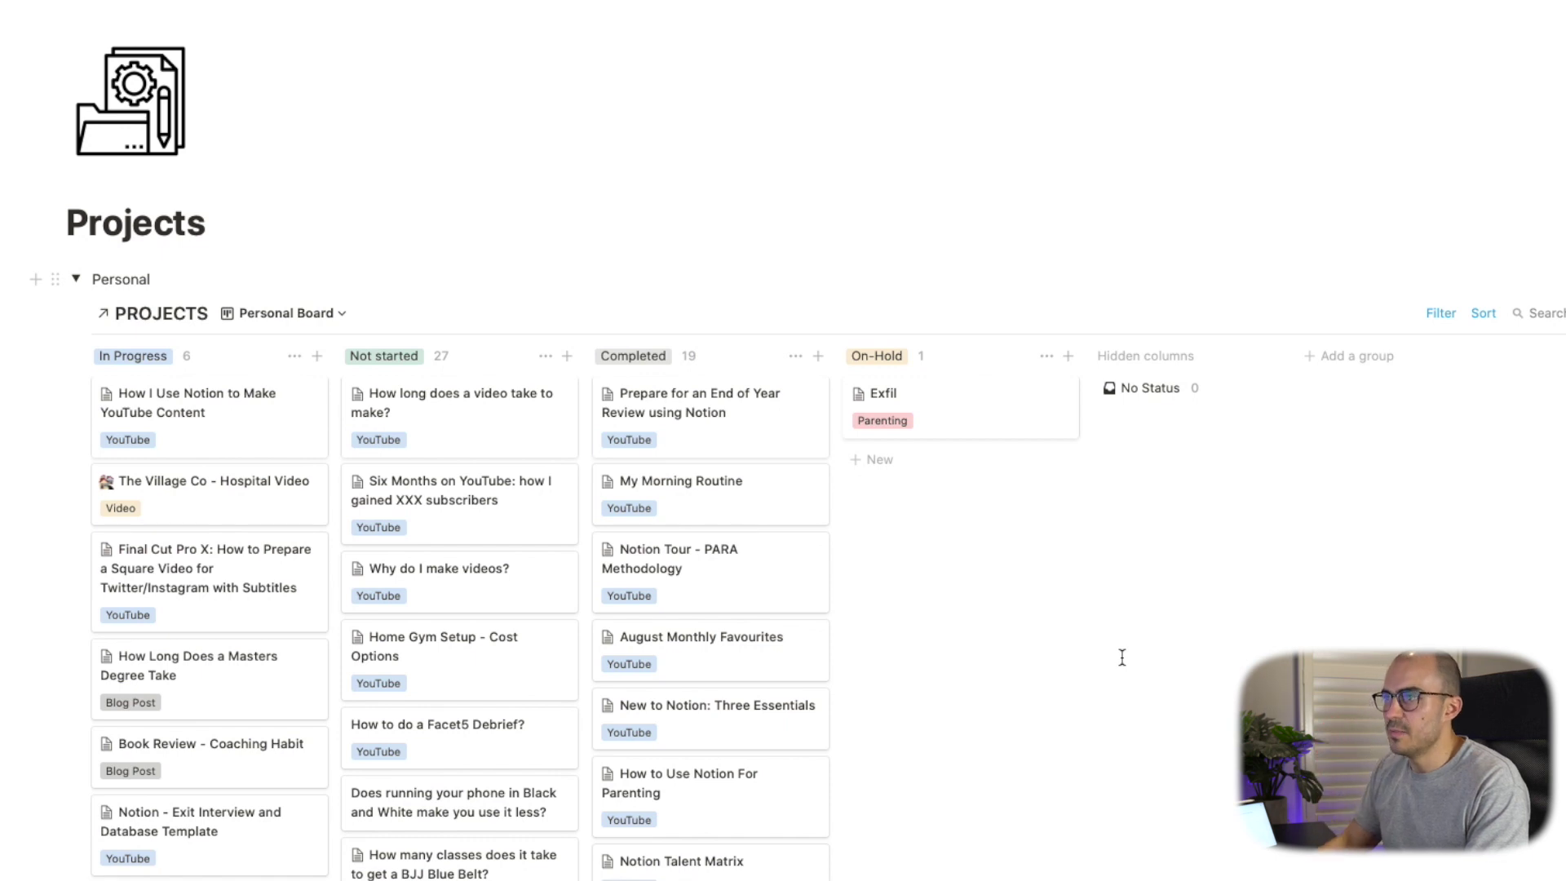
left_click(485, 741)
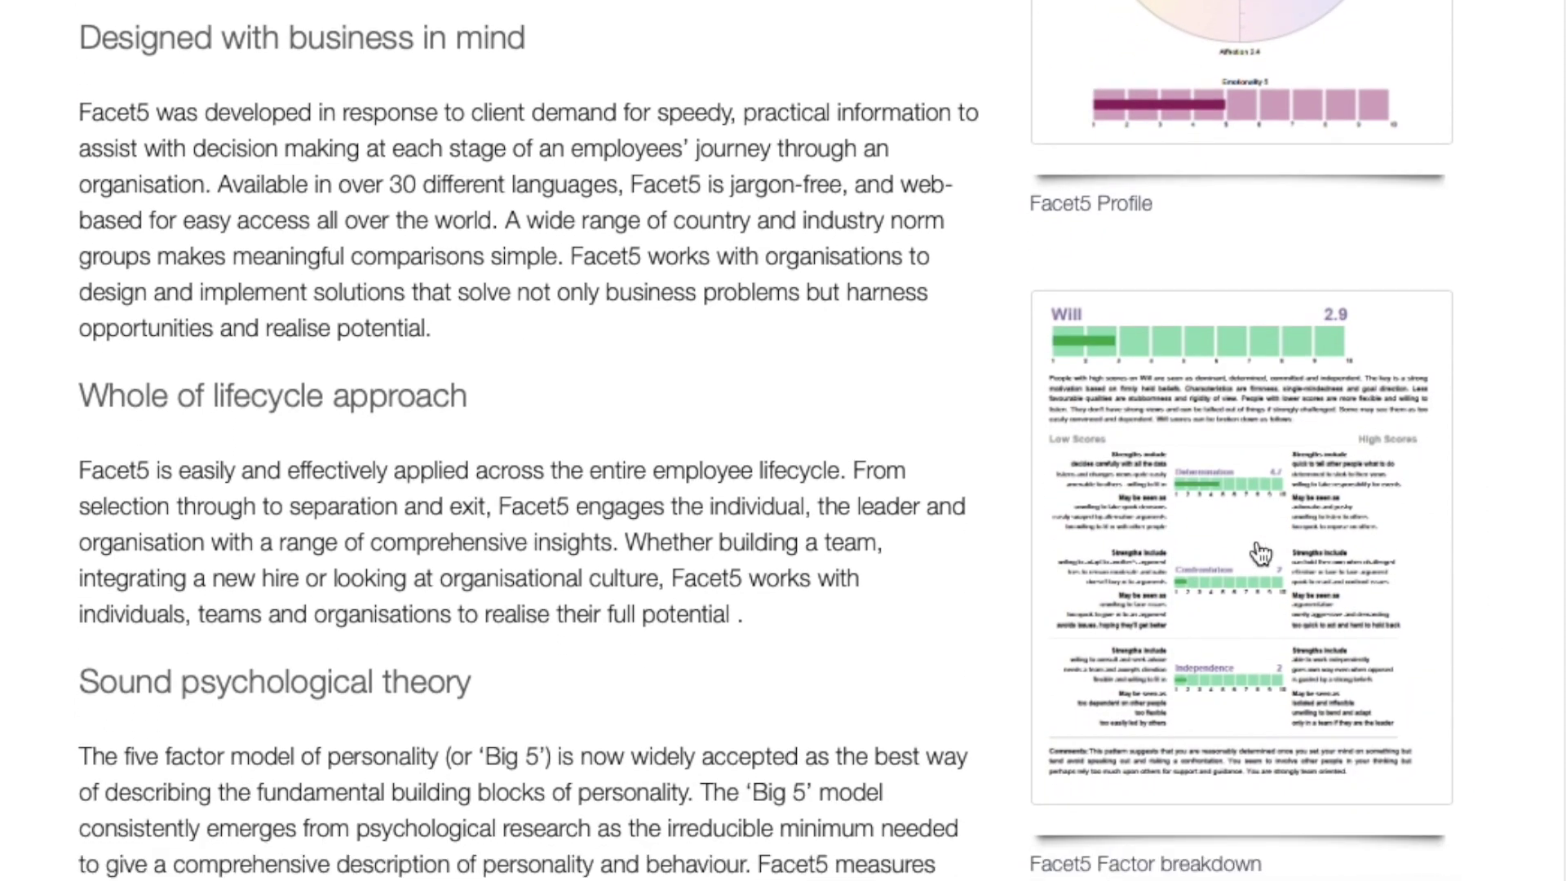
left_click(1256, 540)
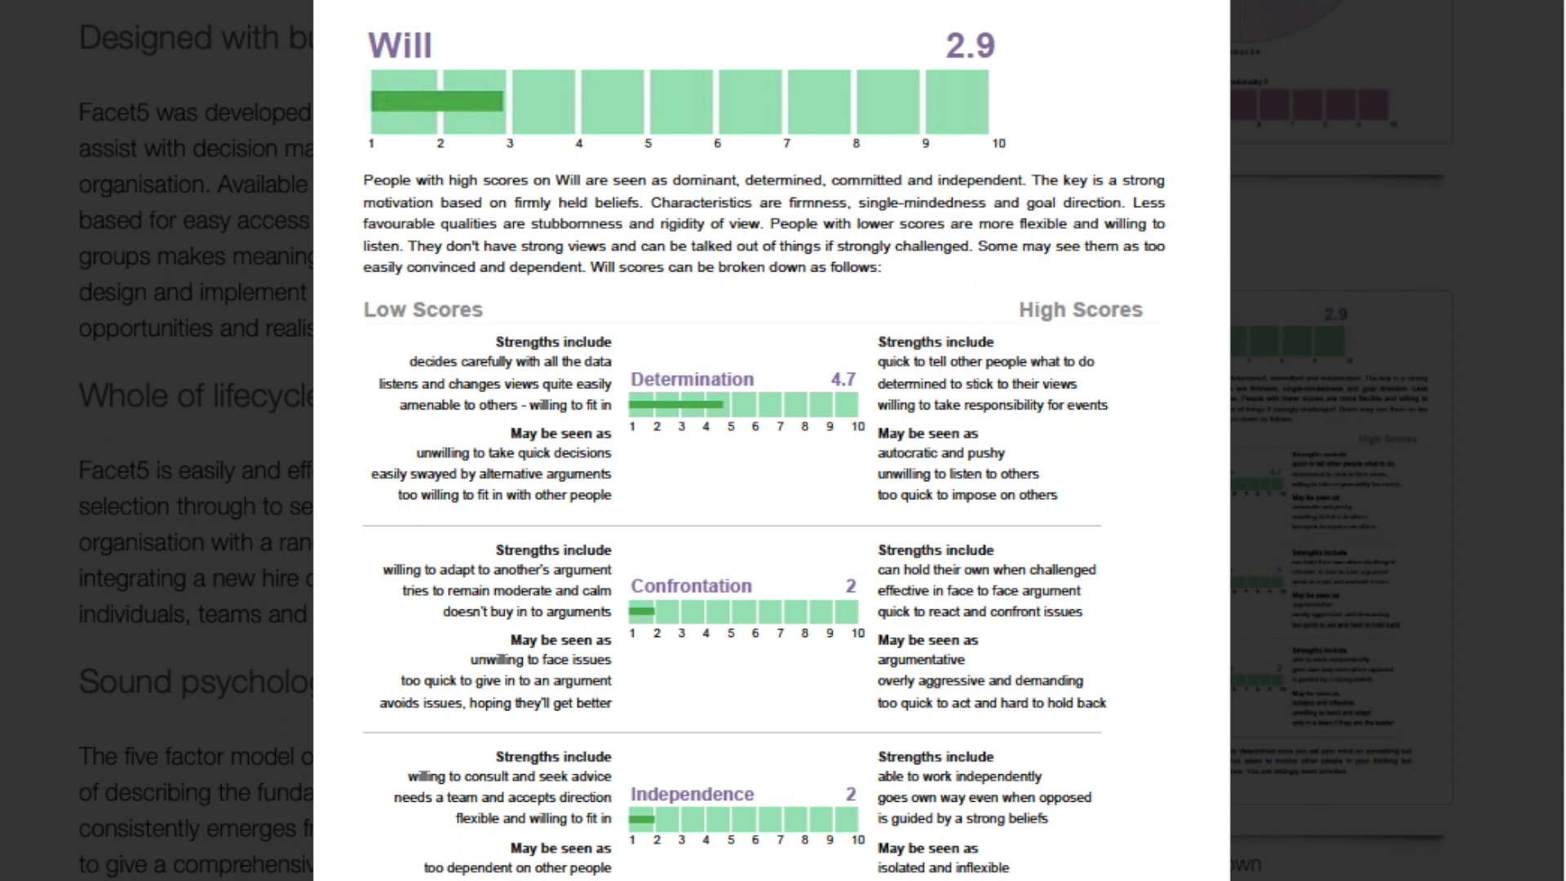
key("Left")
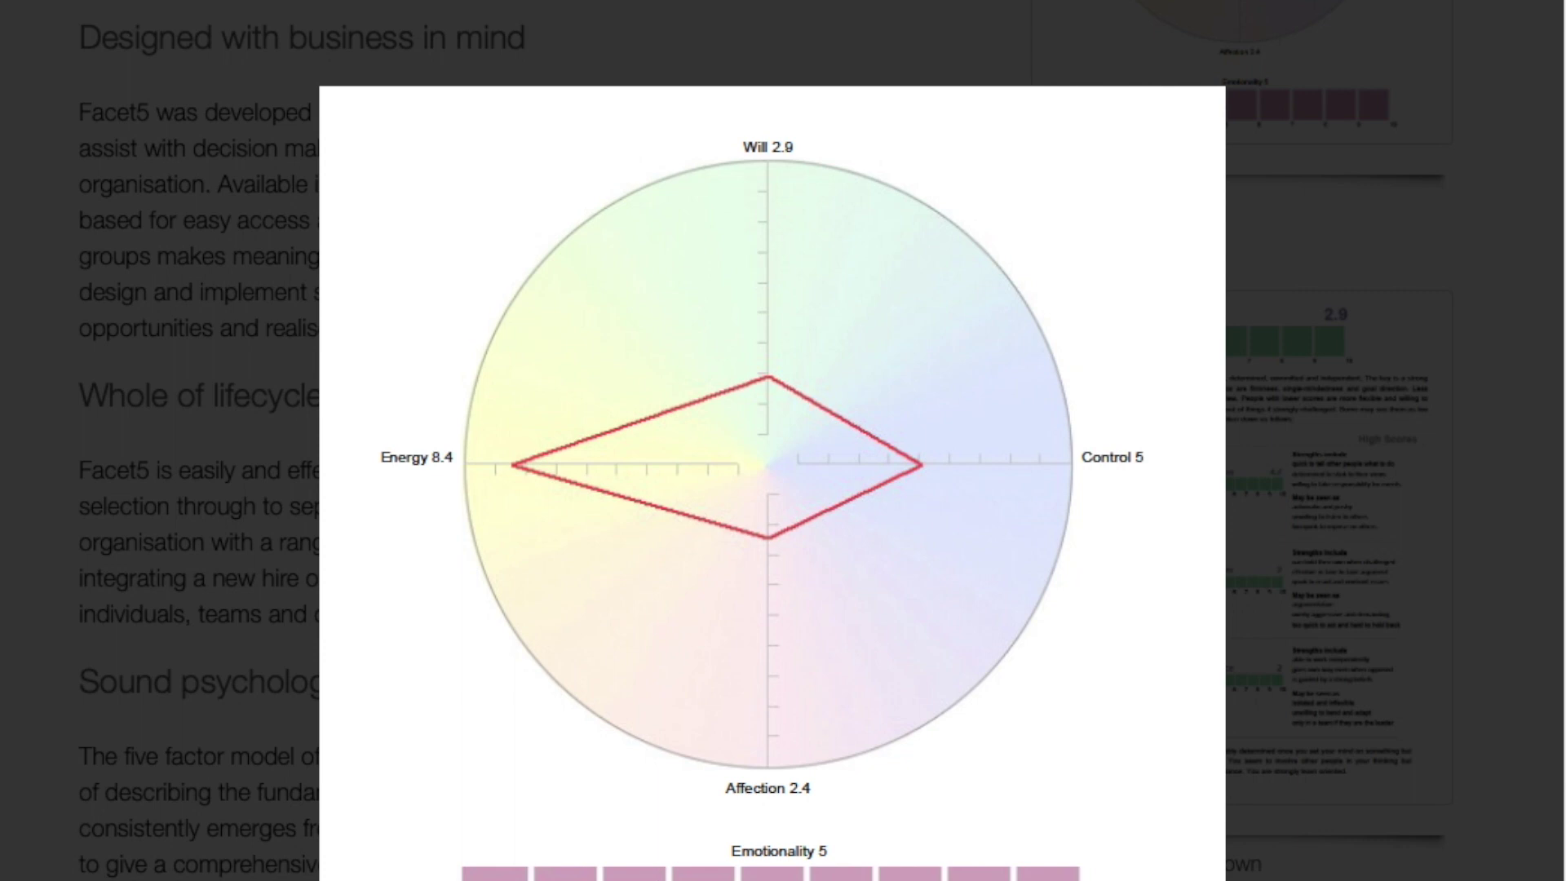
key("Escape")
scroll(766, 440, "down", 5)
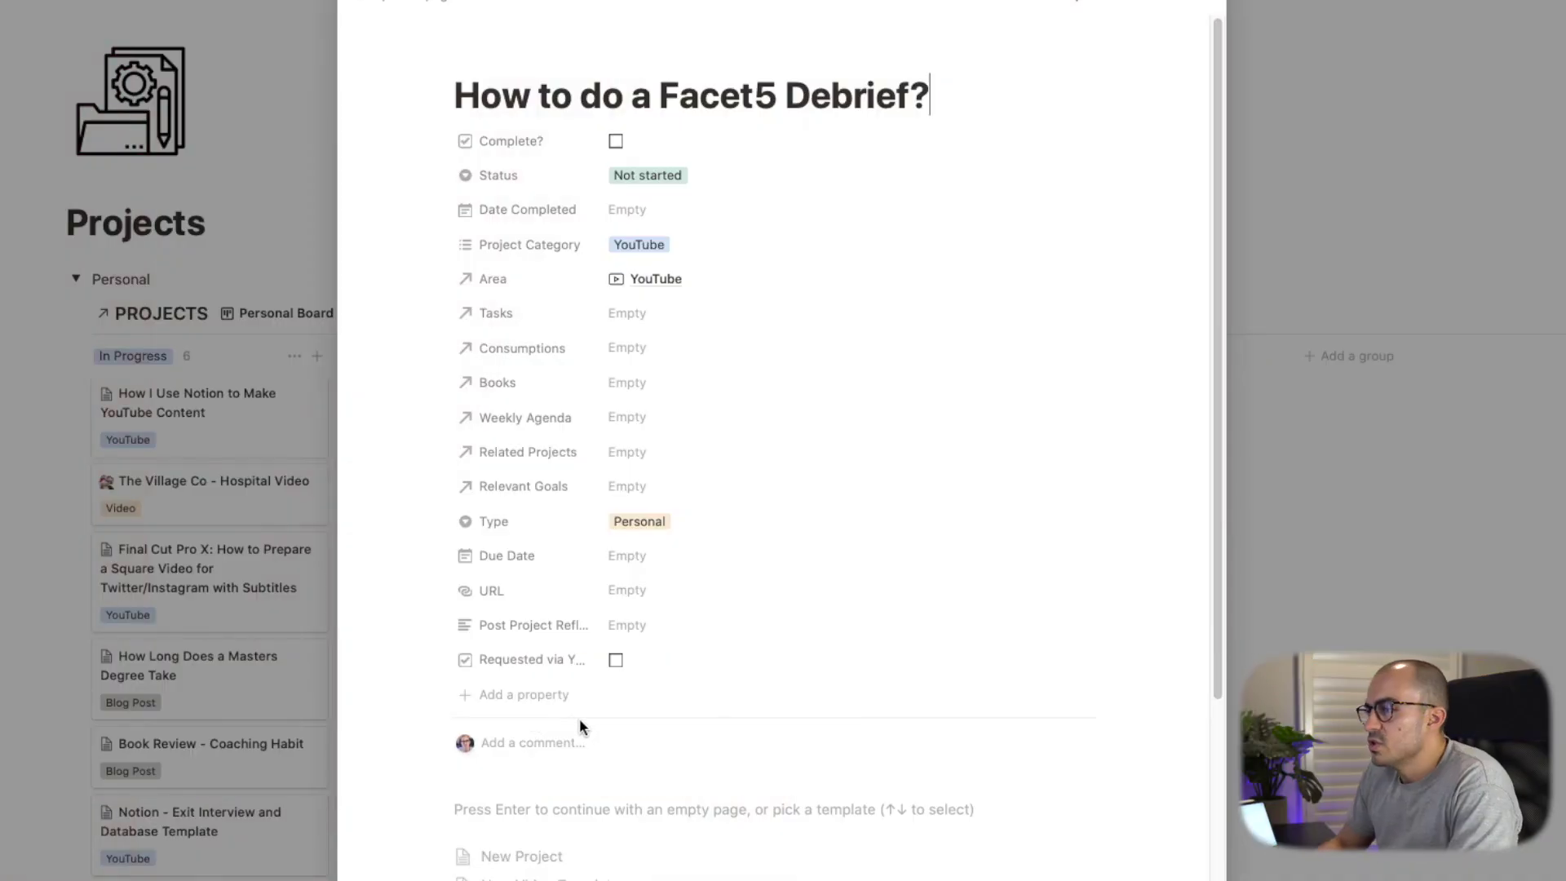
Step: Apply the New Video Template to the empty Facet5 Debrief project page
scroll(640, 734, "down", 1)
scroll(688, 562, "up", 1)
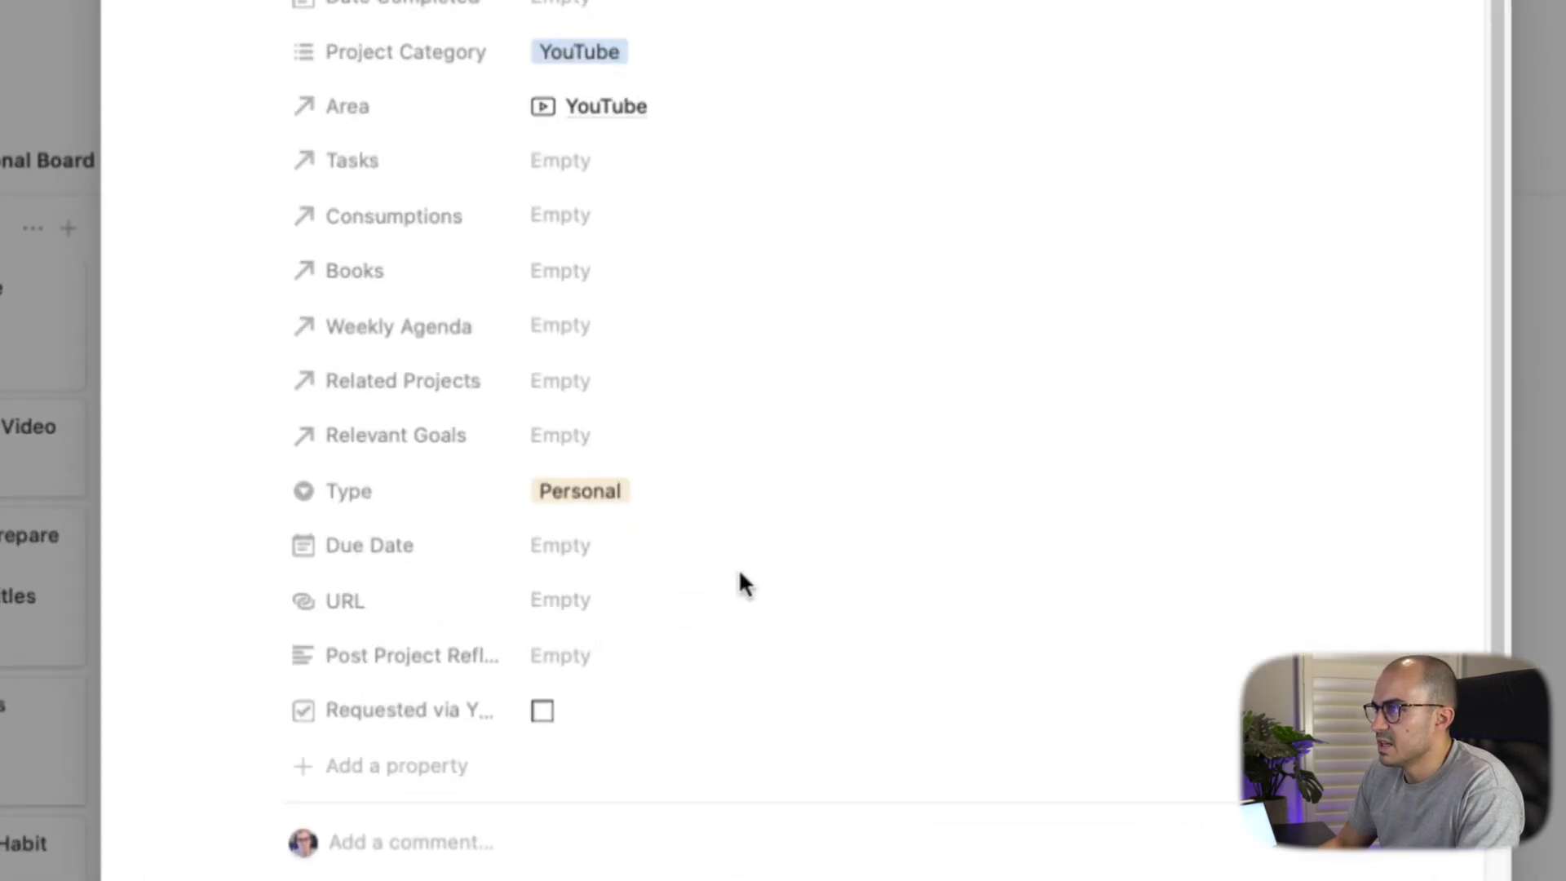
scroll(738, 581, "down", 5)
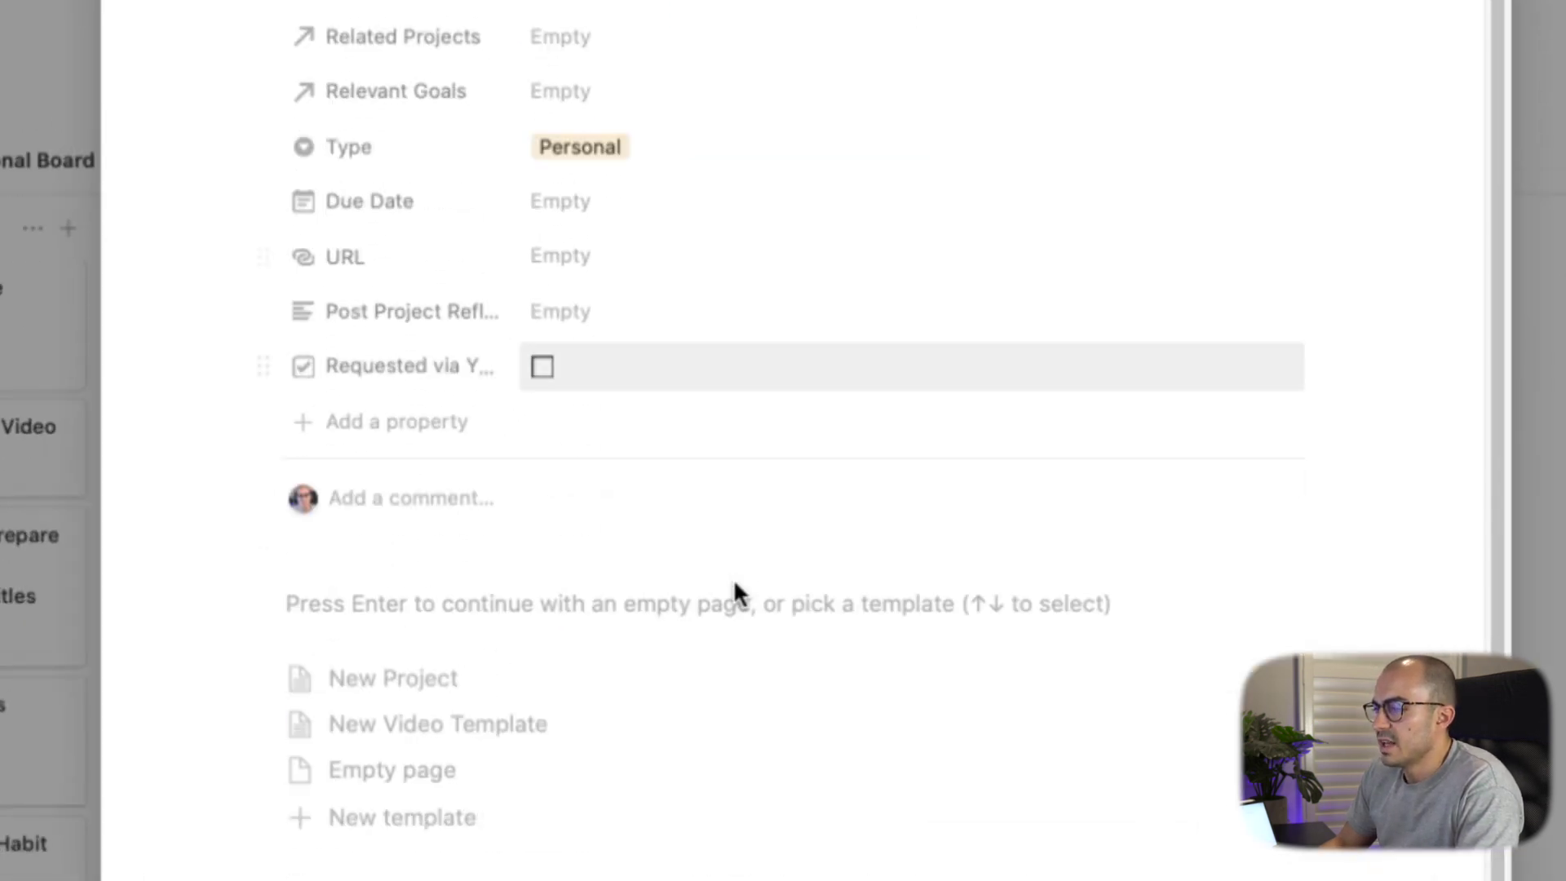
left_click(438, 728)
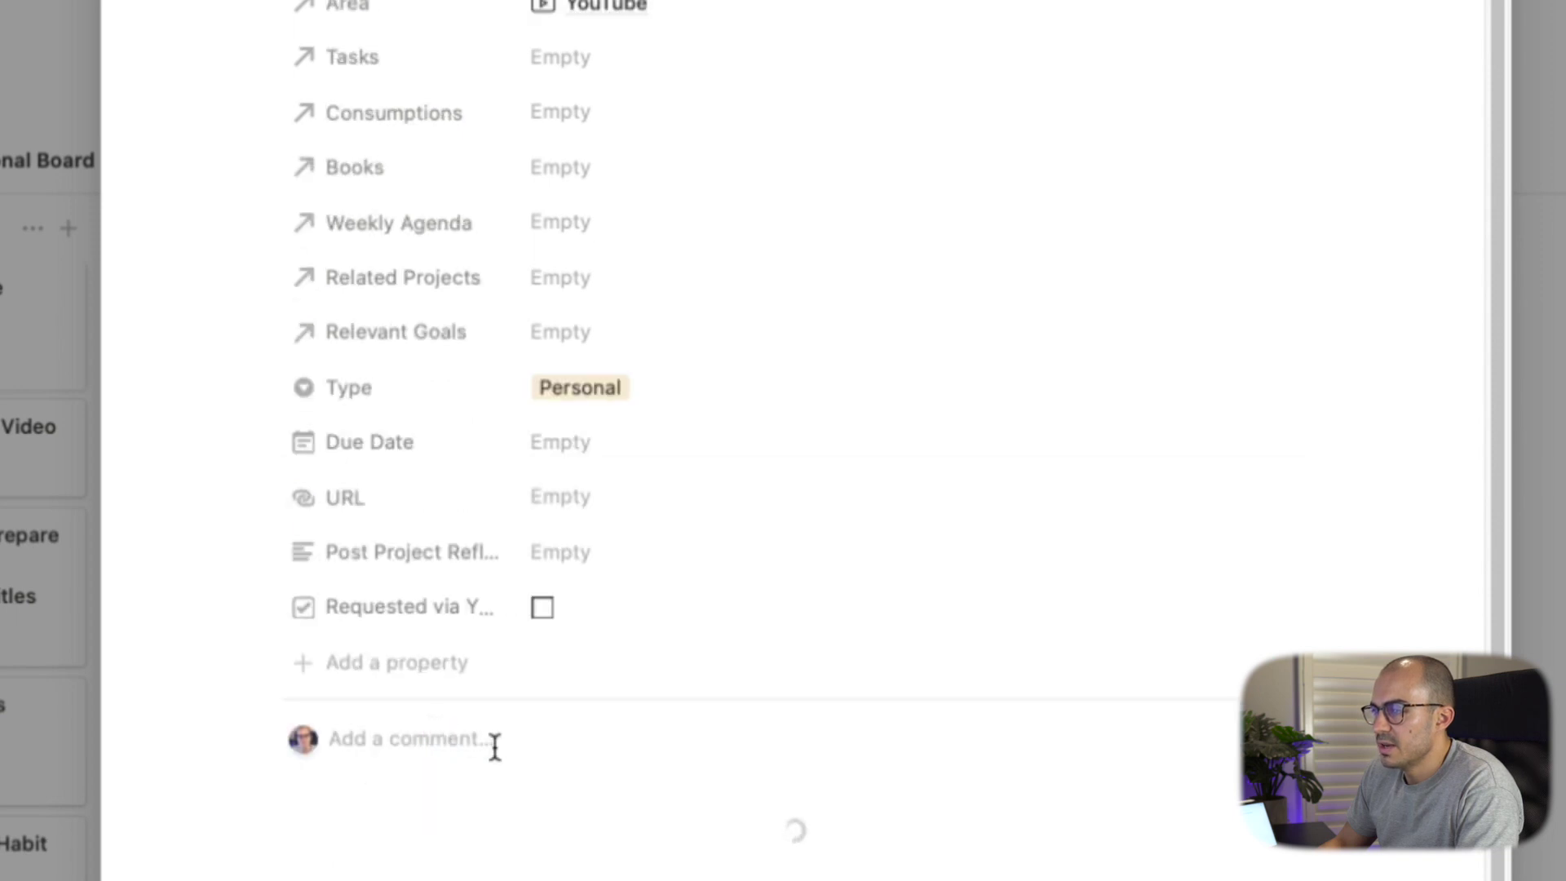
Step: Scroll through the new idea, thumbnail, Create Tasks and Task Manager sections, then back up
scroll(633, 634, "down", 6)
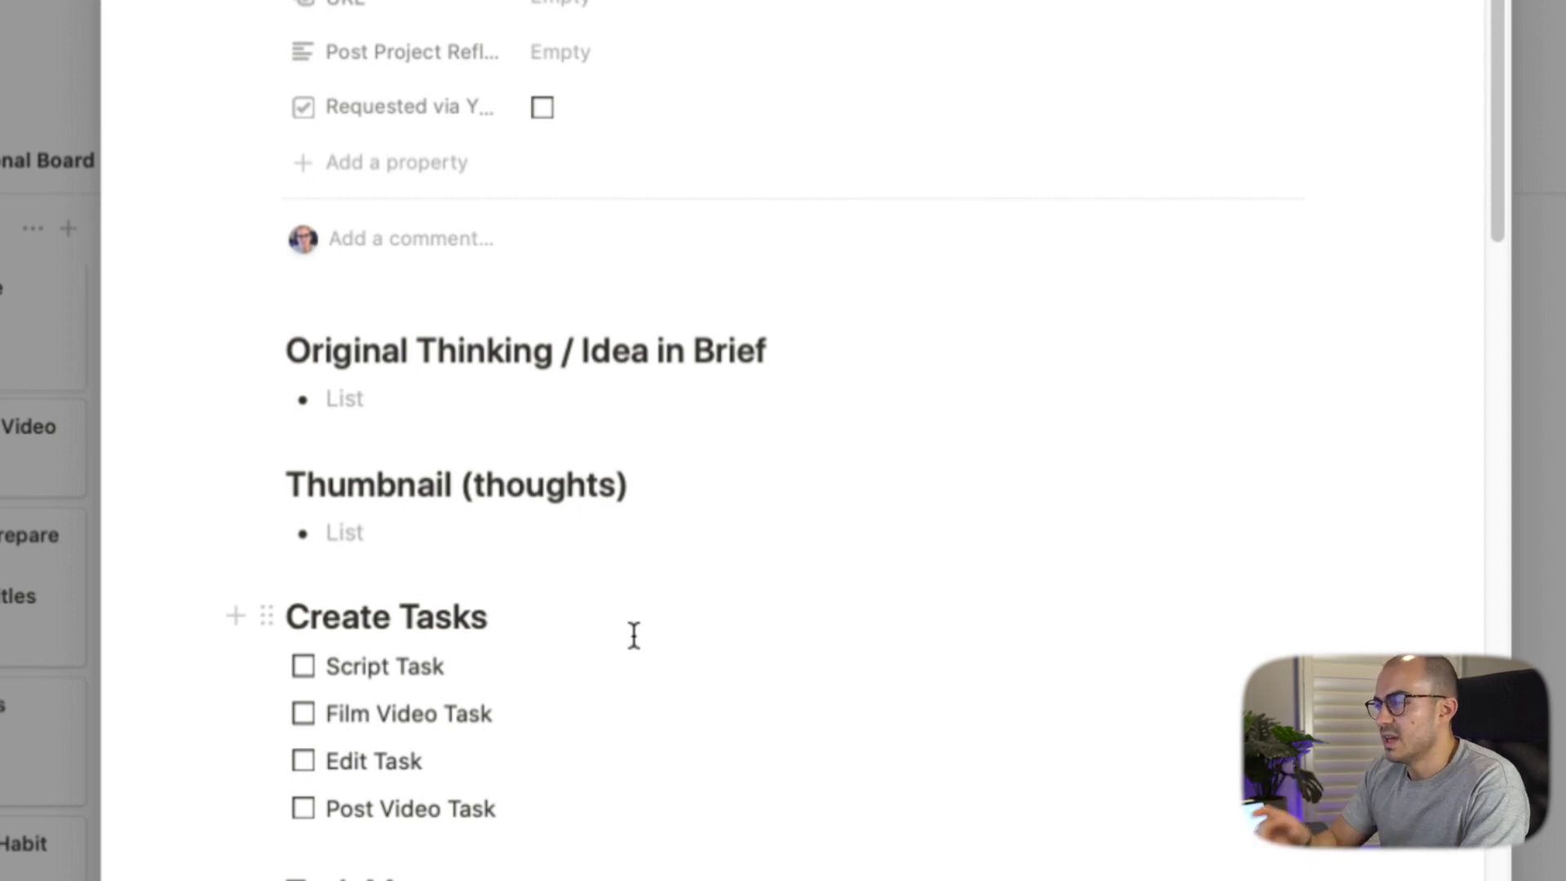
scroll(610, 598, "down", 5)
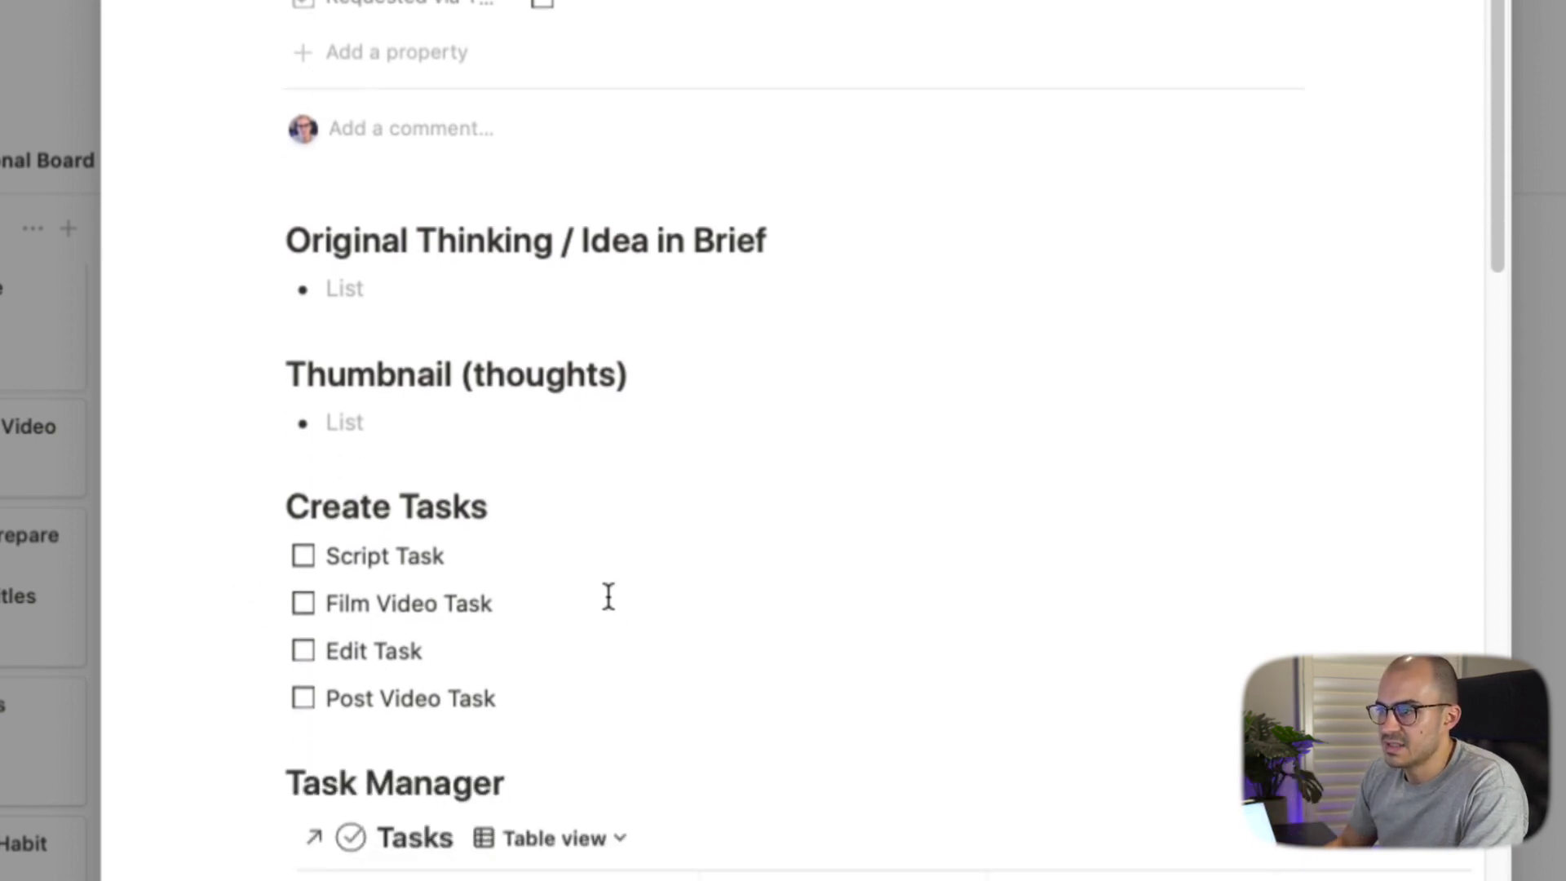
scroll(612, 589, "up", 15)
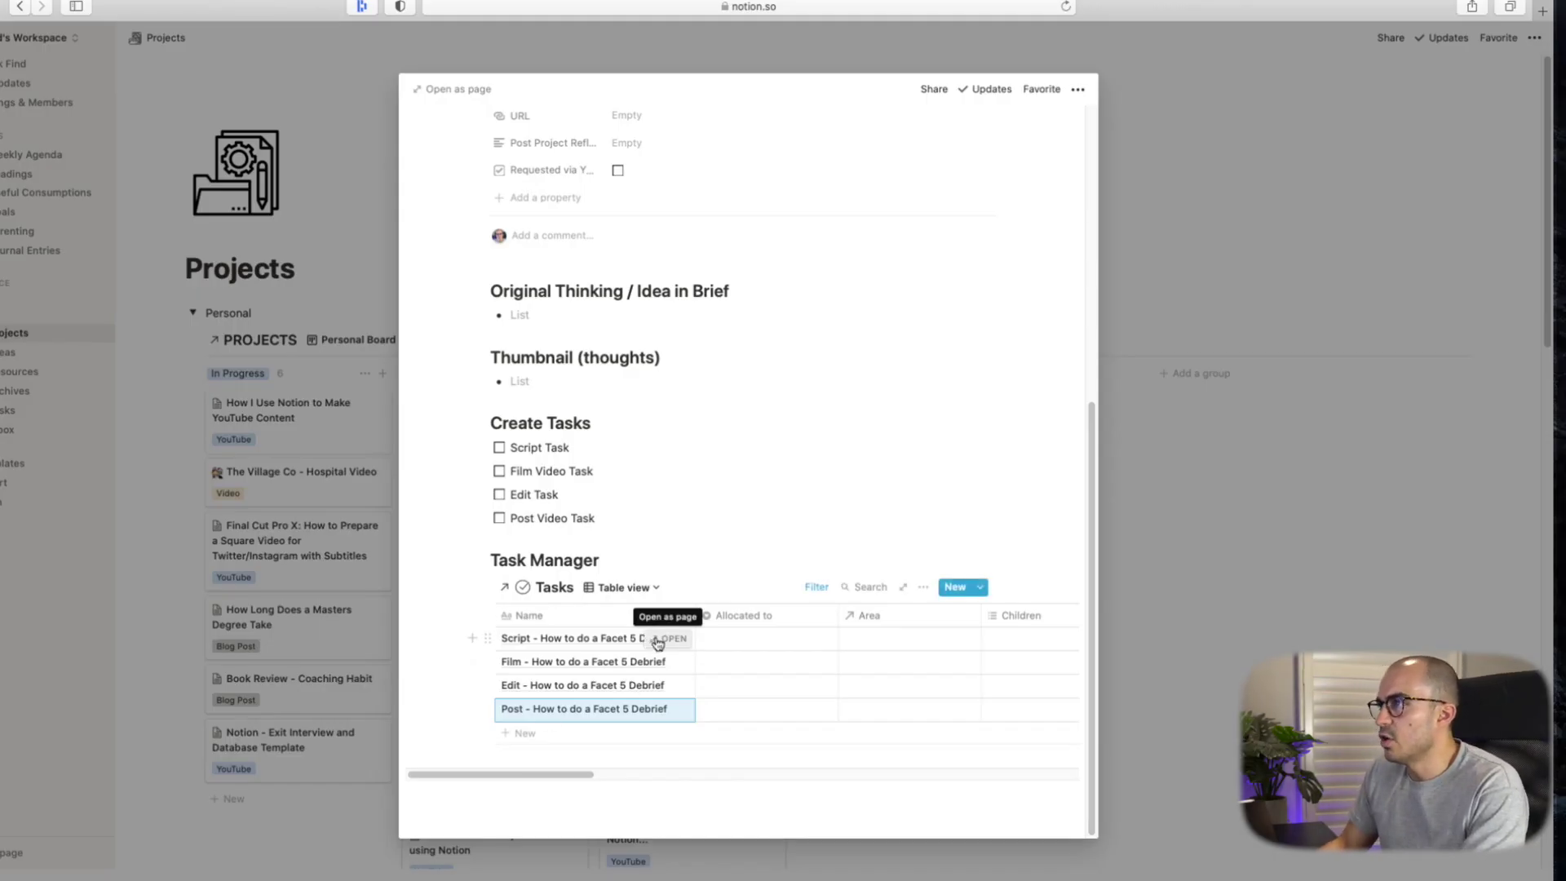
left_click(658, 643, "super")
left_click(1053, 34)
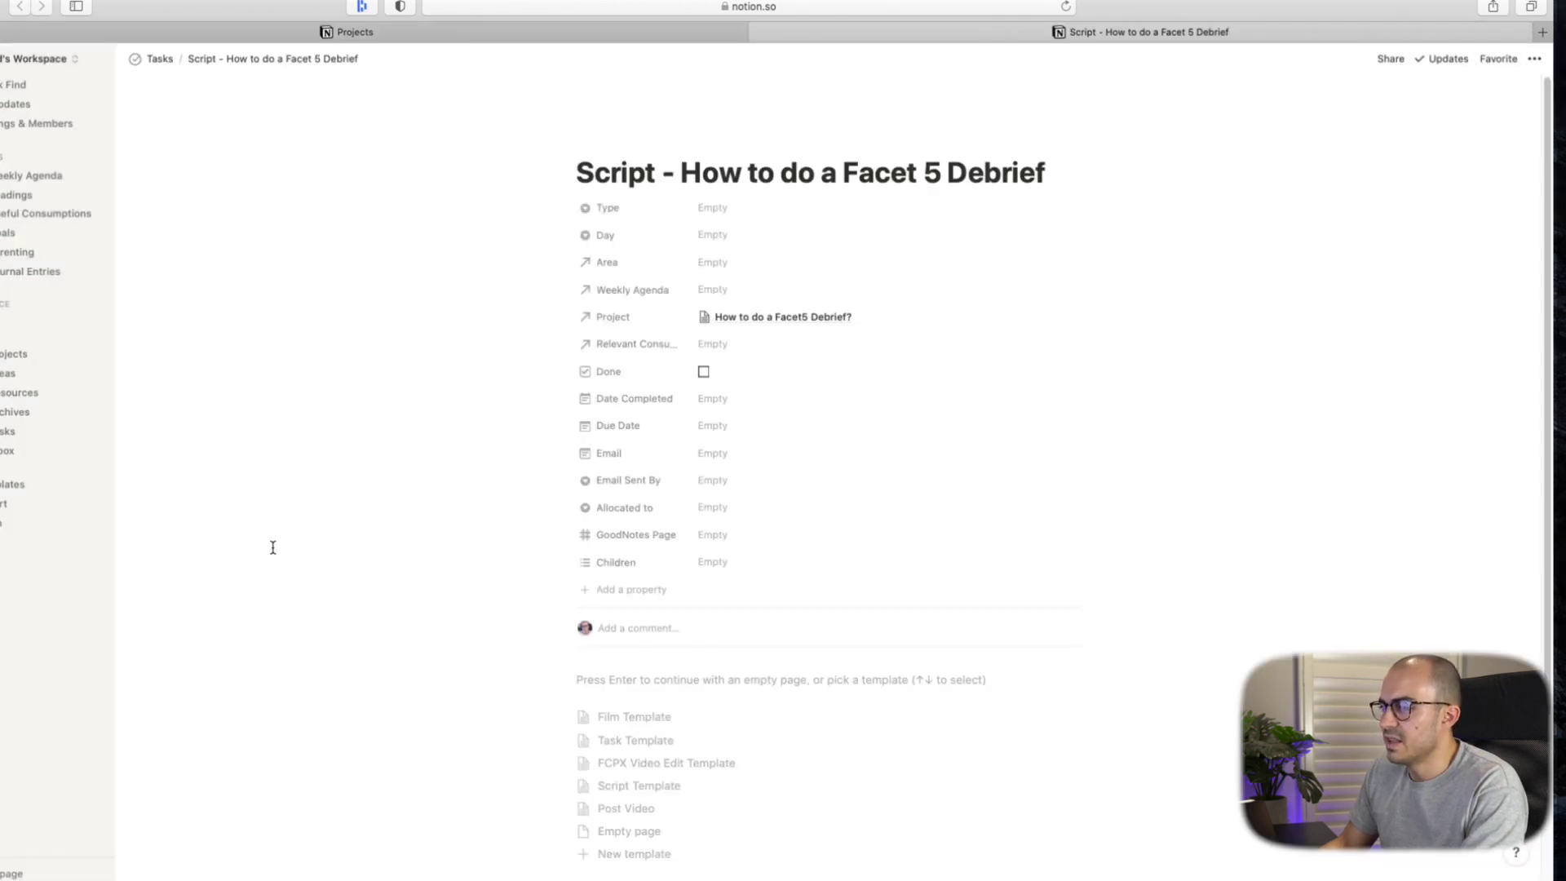
left_click(603, 787)
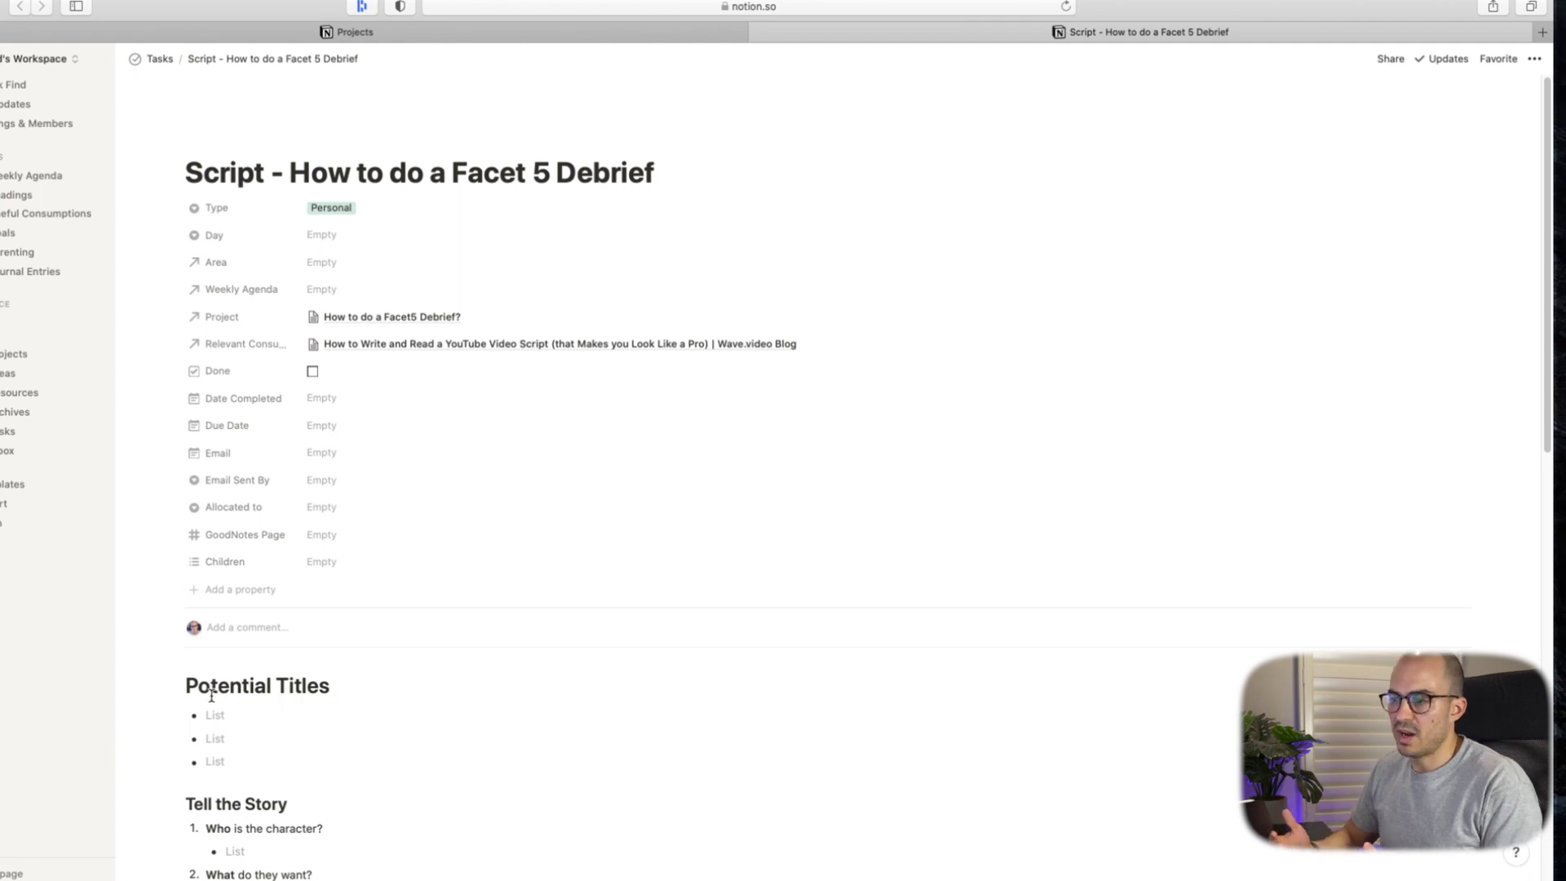
scroll(326, 621, "down", 4)
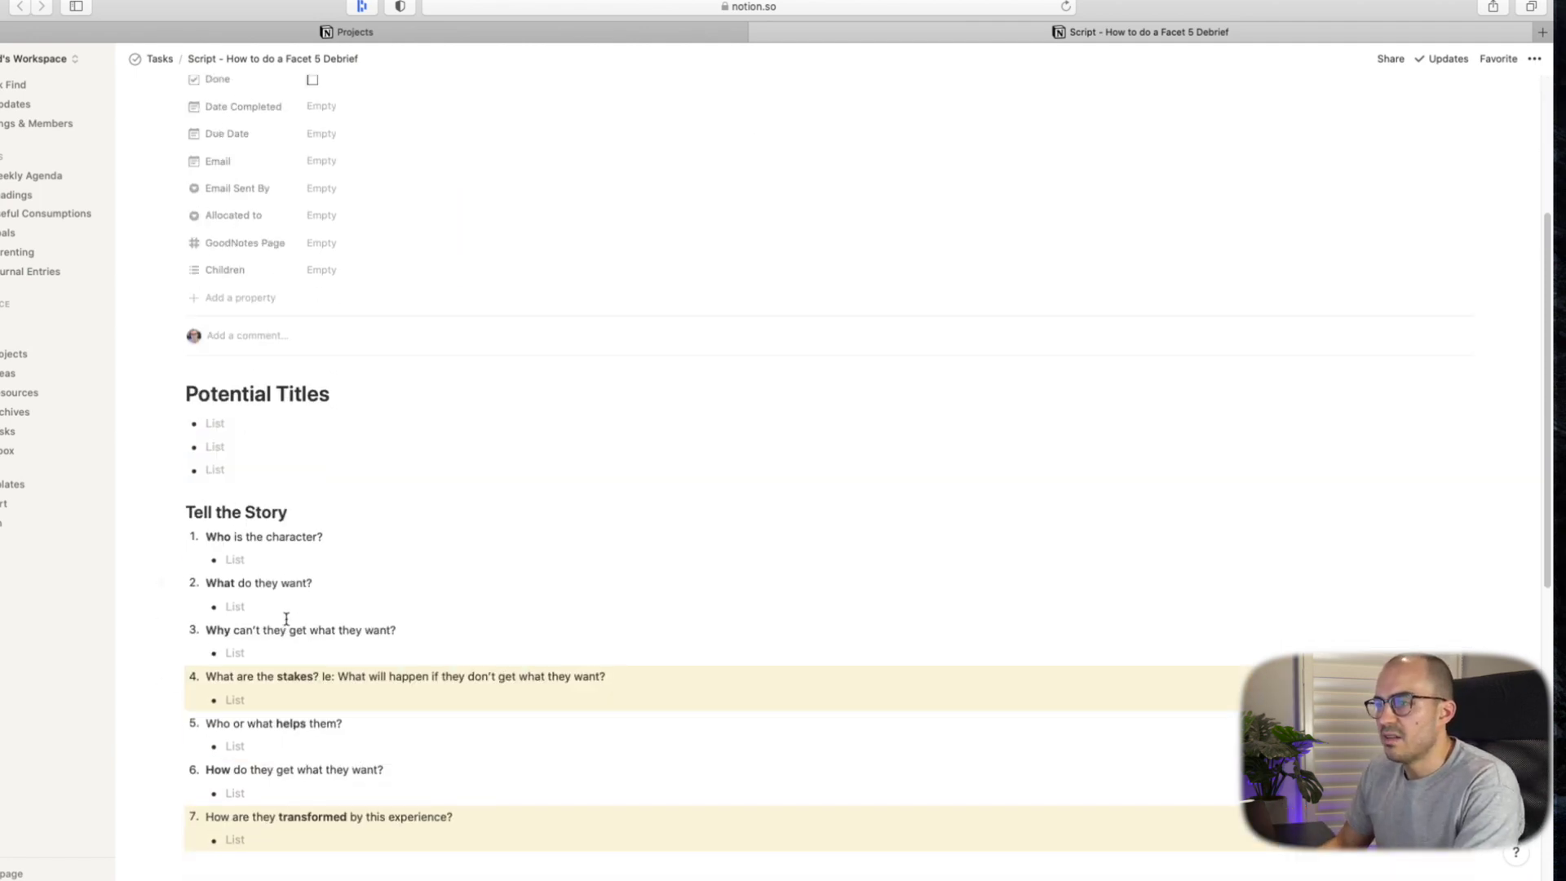
scroll(286, 619, "down", 1)
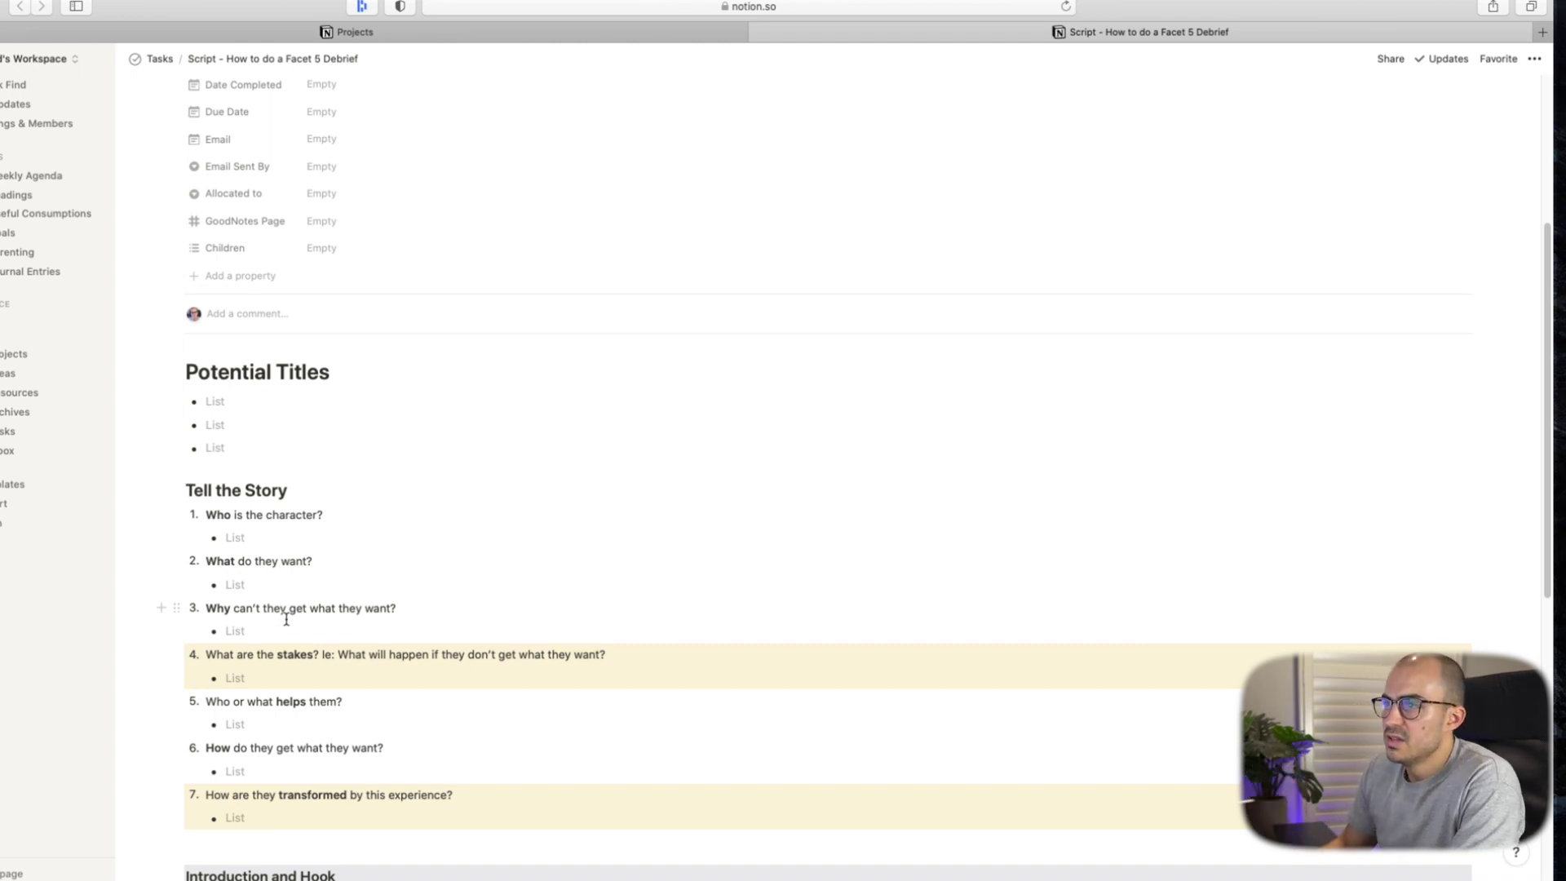
scroll(278, 455, "down", 3)
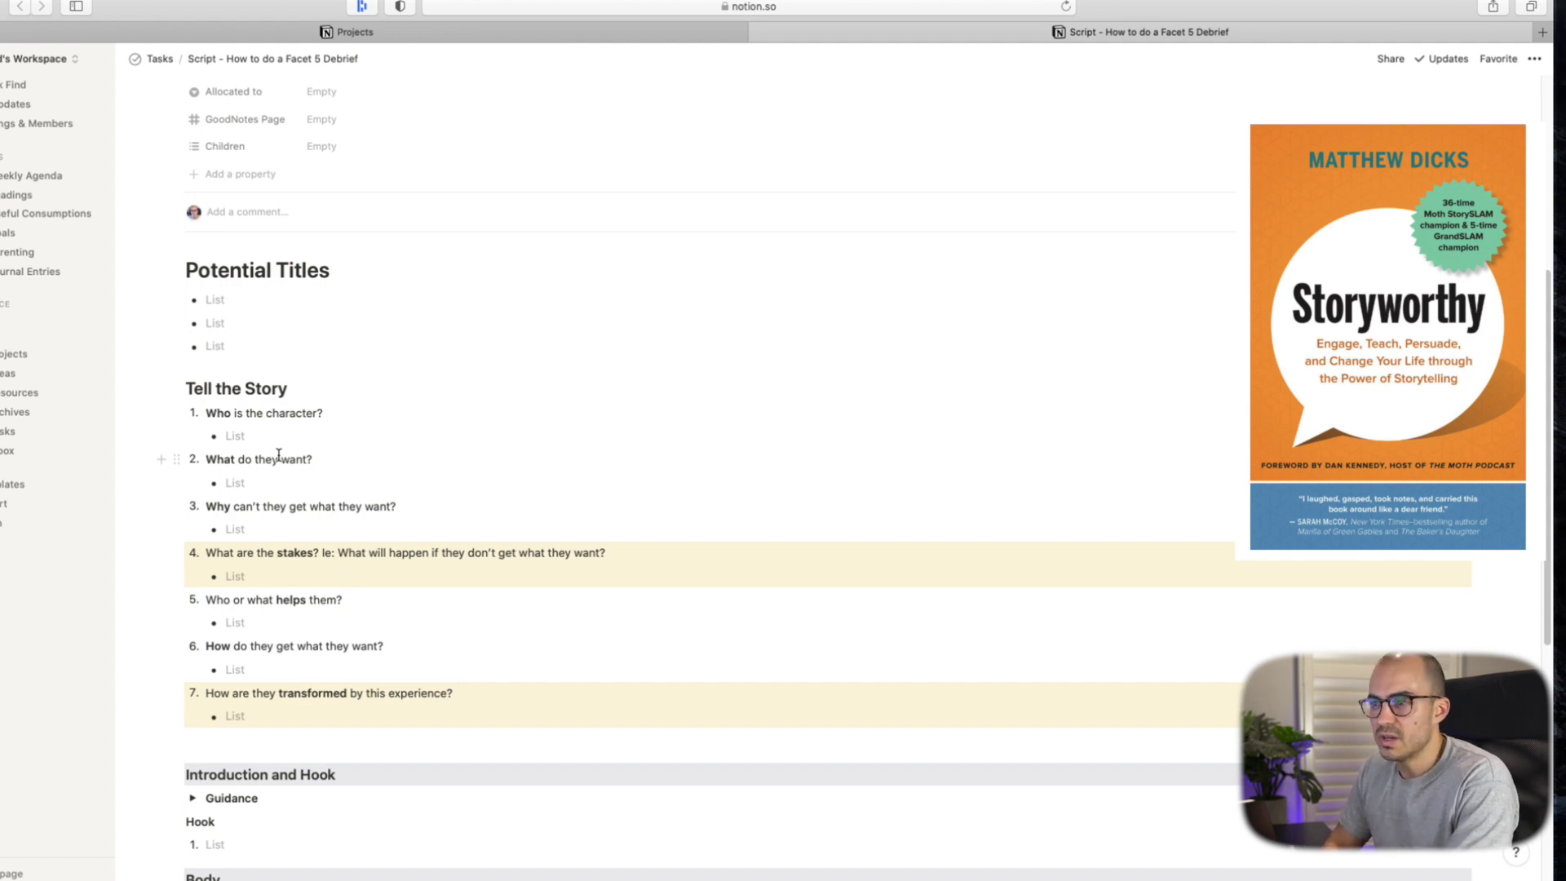
scroll(249, 488, "down", 4)
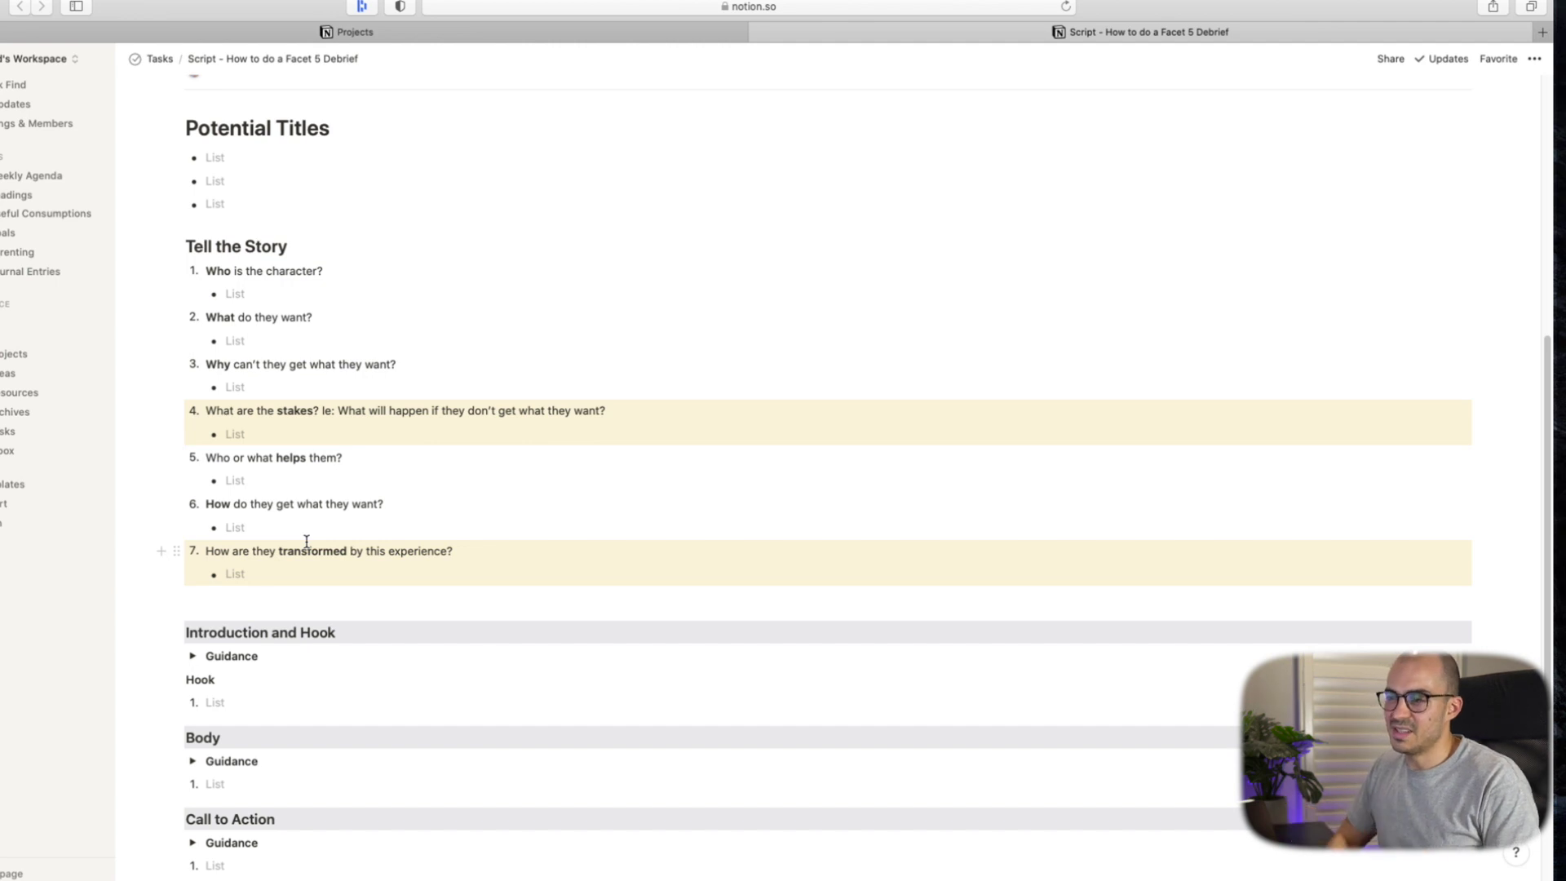
scroll(307, 541, "down", 8)
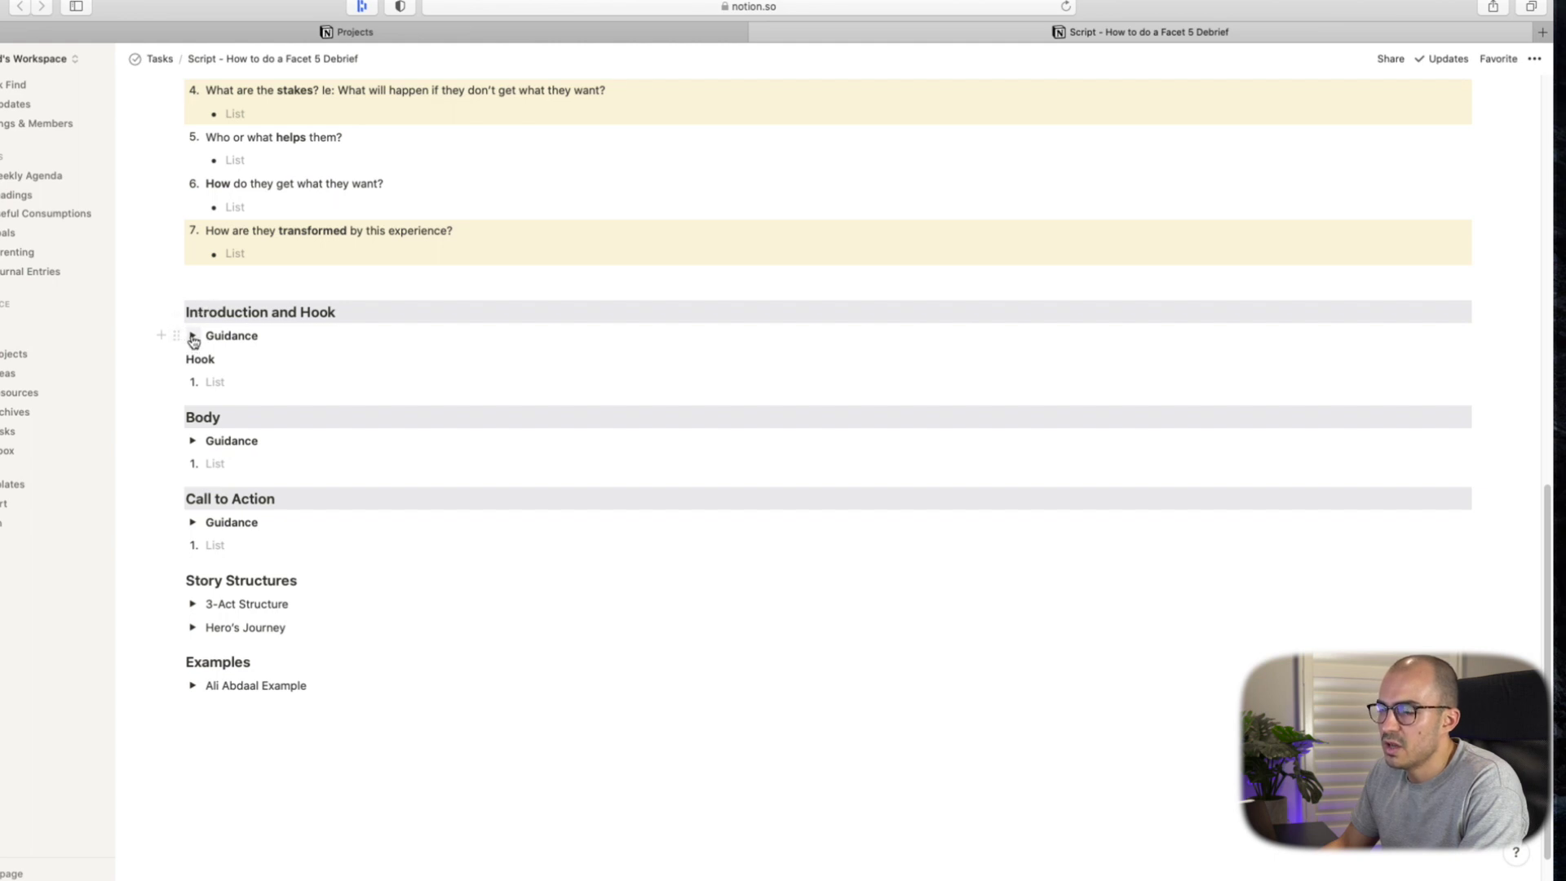
Step: Expand the Guidance toggle under Introduction and Hook on the Script page
left_click(193, 336)
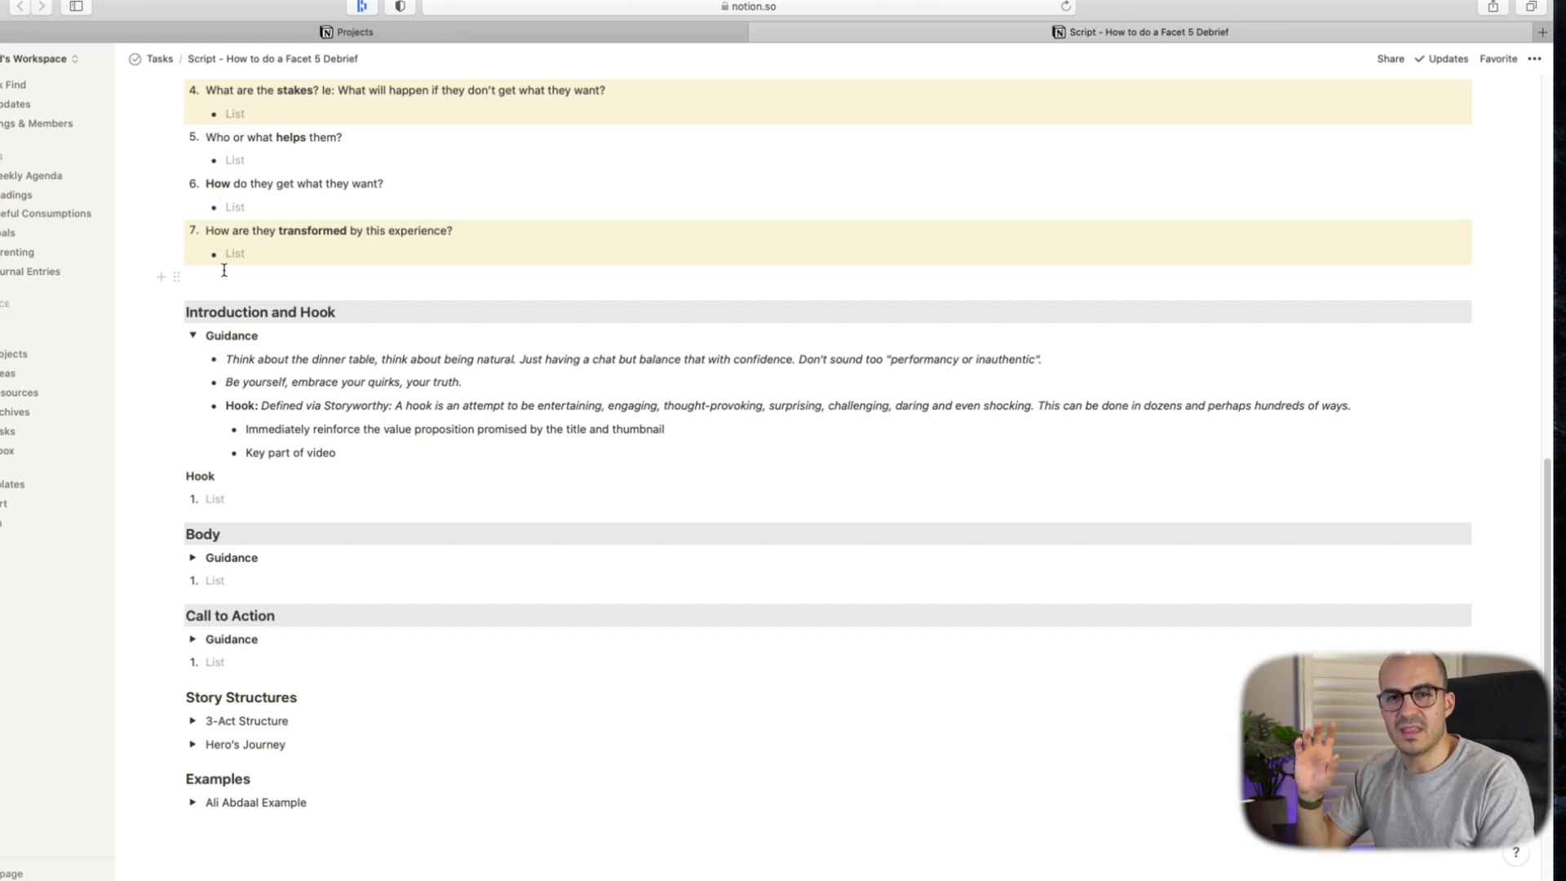
Step: Expand the Guidance toggles under the Body and Call to Action sections
scroll(224, 270, "down", 5)
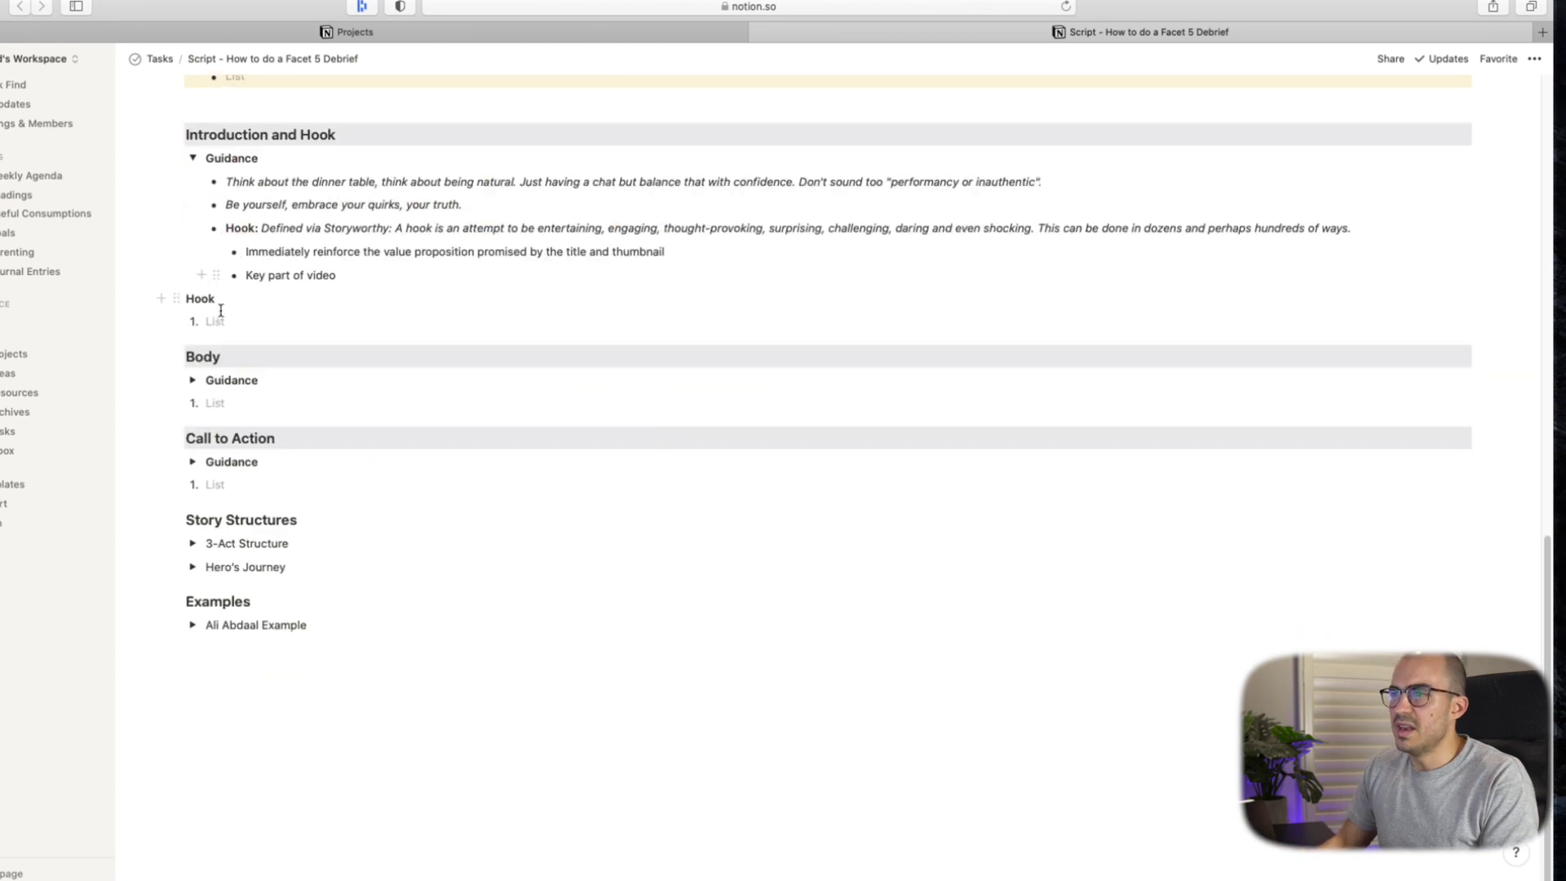
left_click(194, 356)
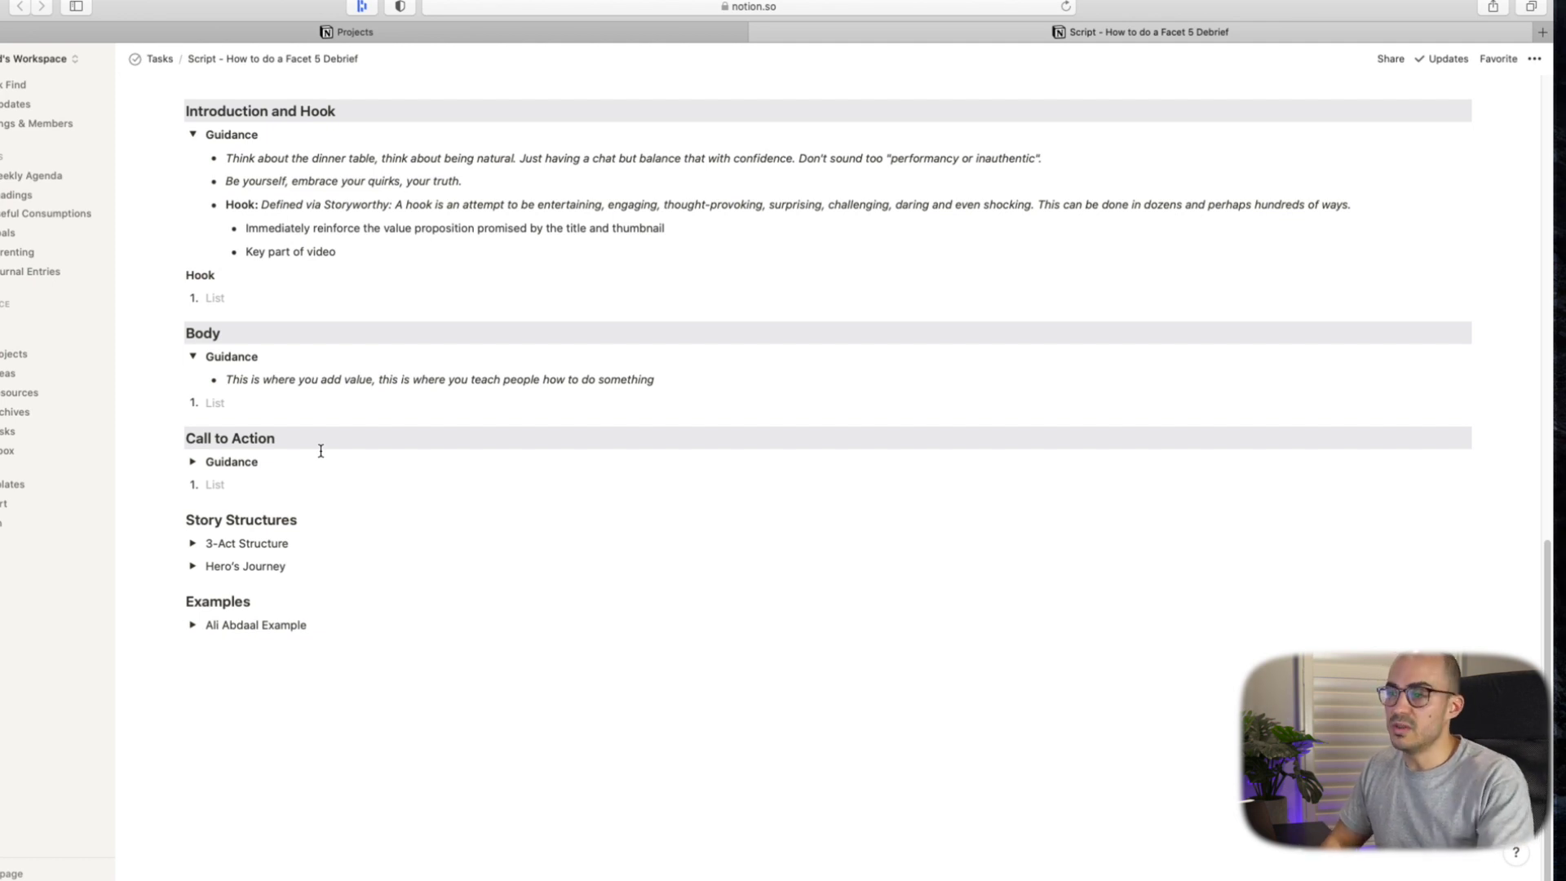
left_click(193, 461)
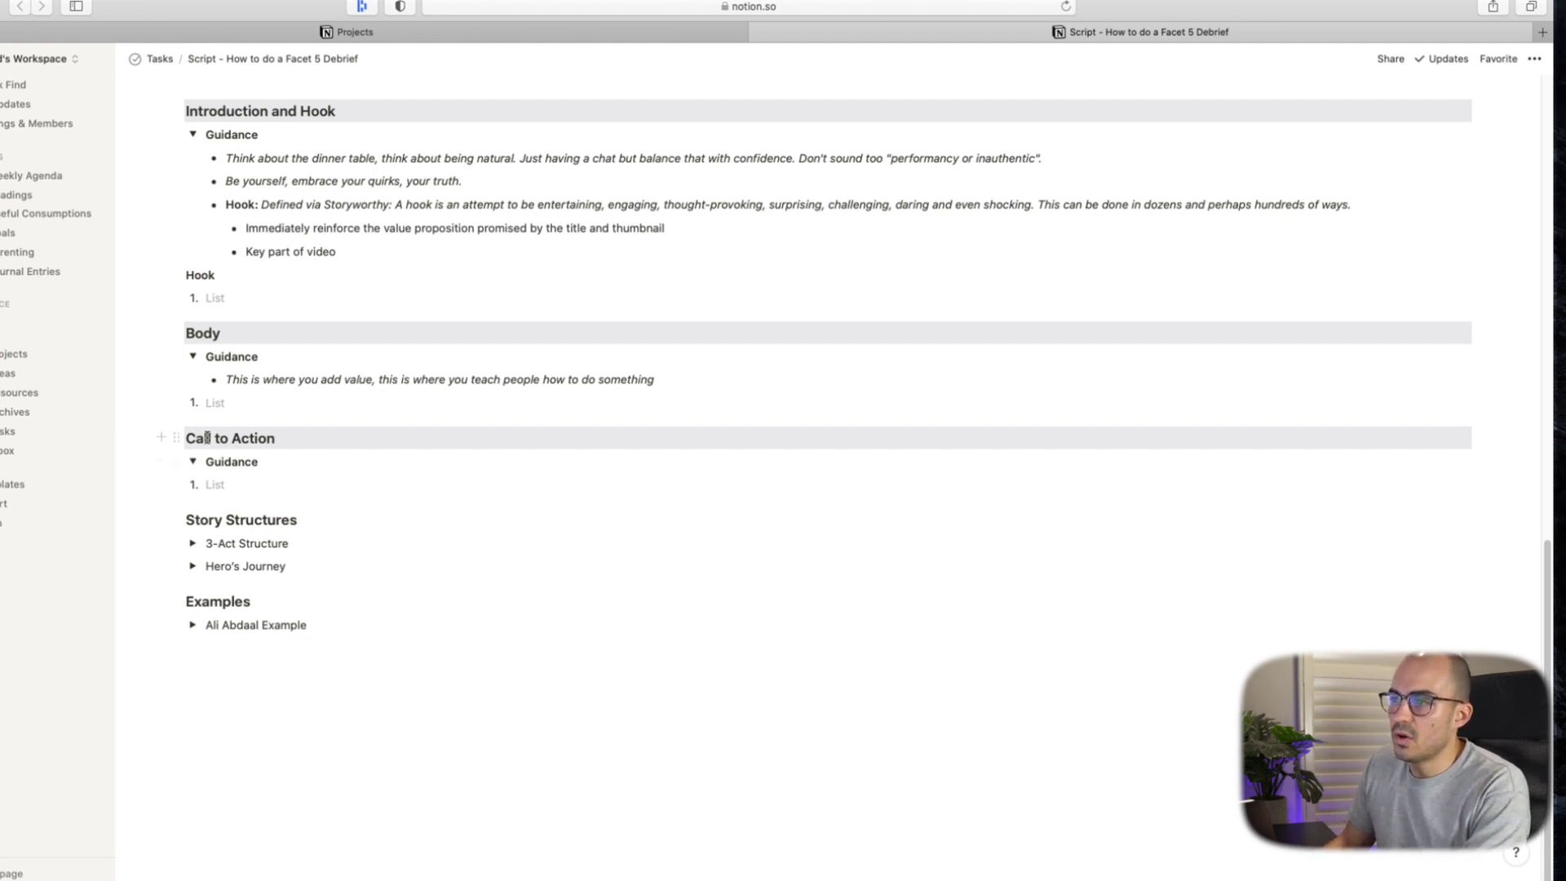
scroll(223, 412, "down", 1)
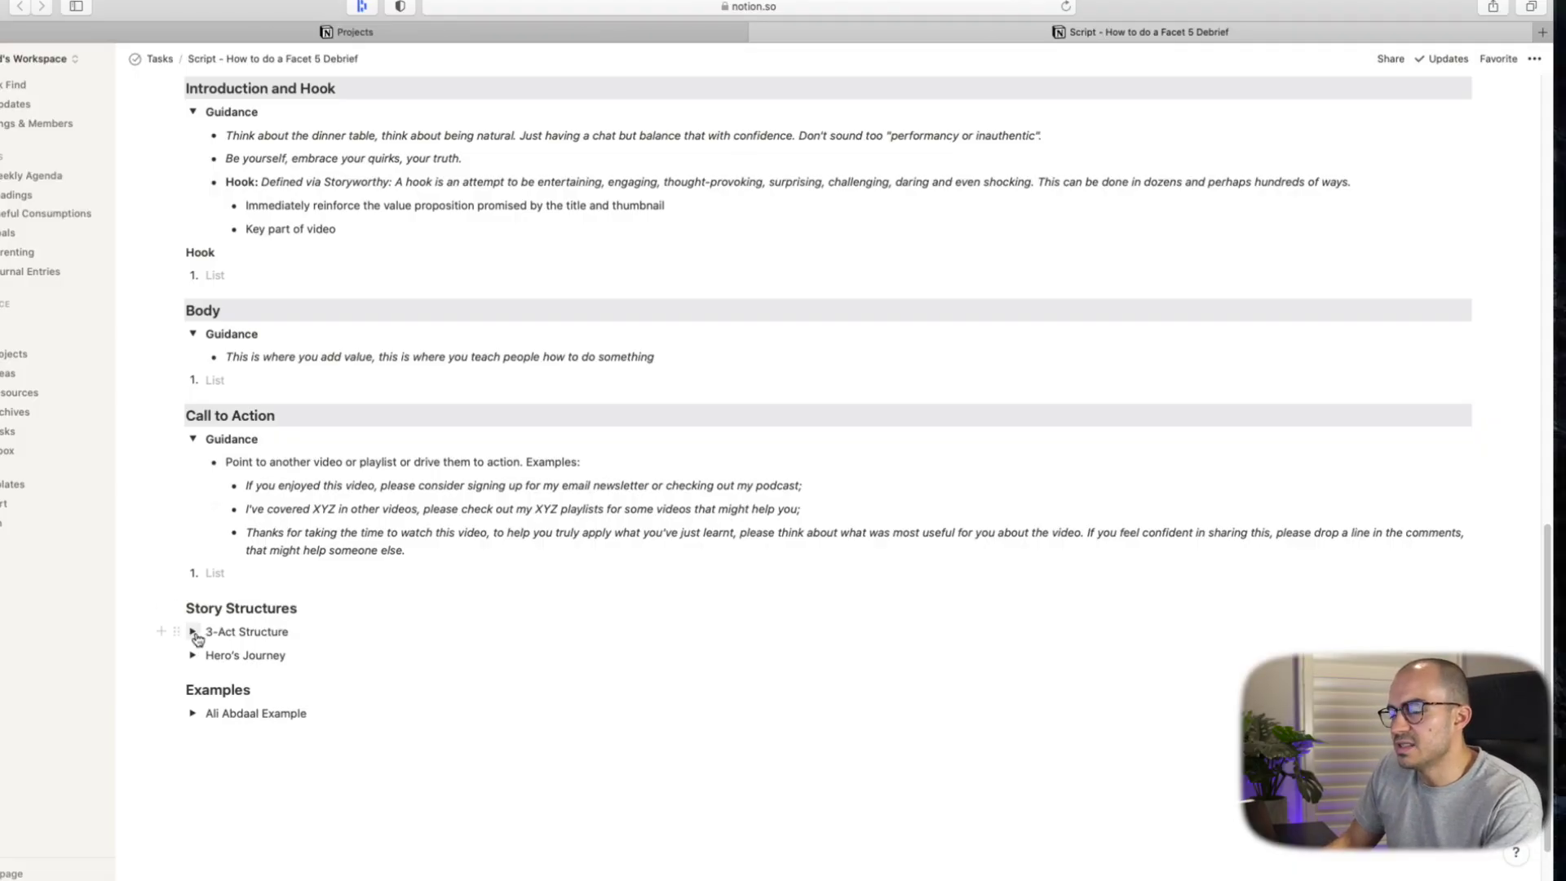
Step: Expand the 3-Act Structure diagrams, scroll through the example script, and return to the top
left_click(194, 633)
scroll(173, 538, "down", 3)
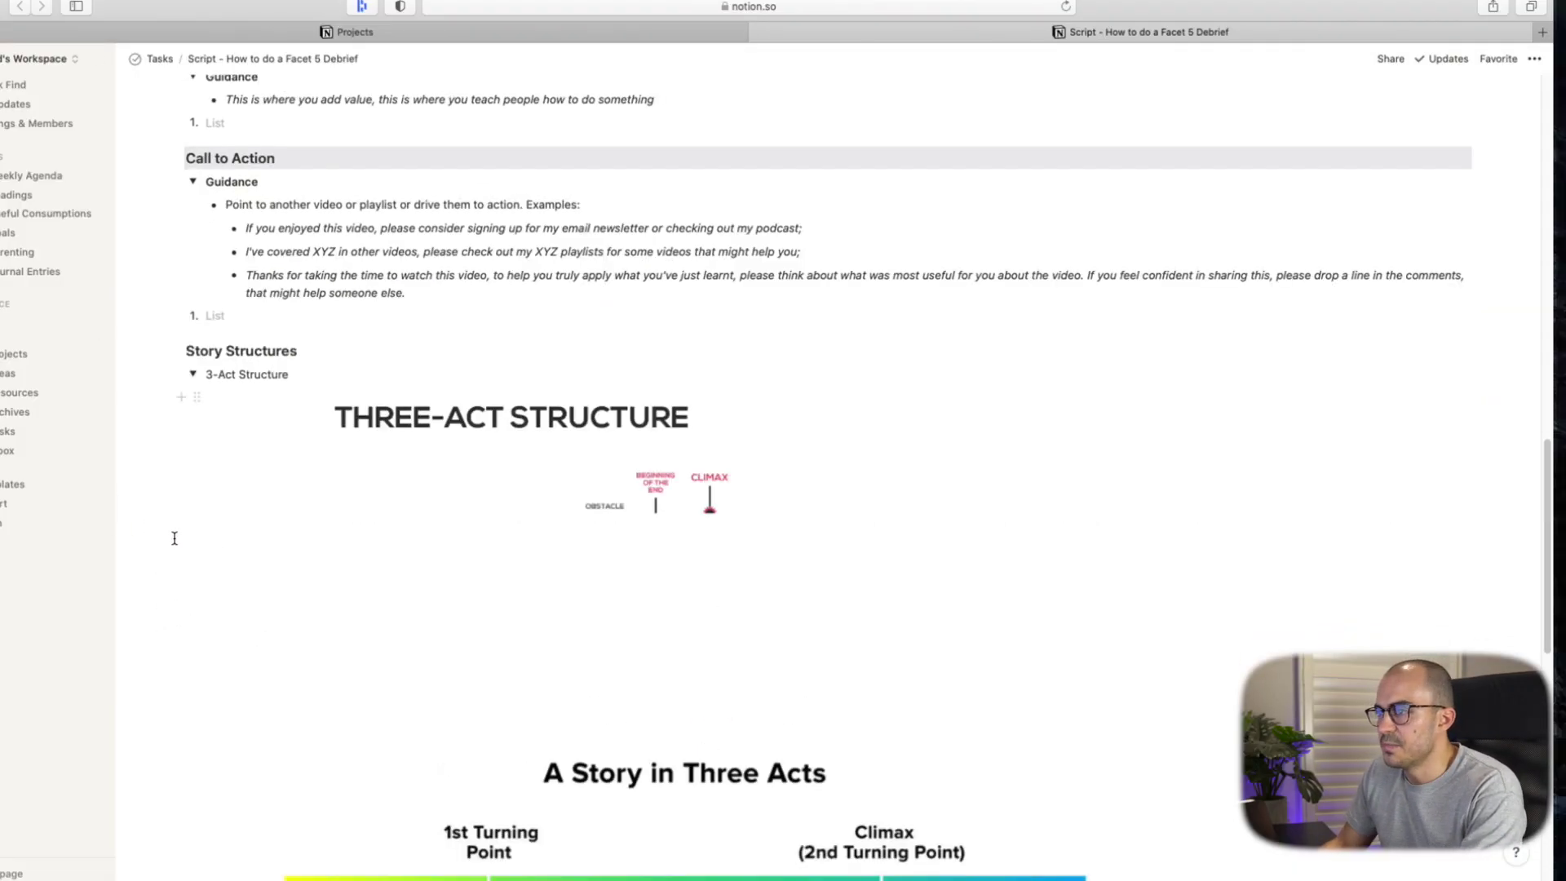
scroll(173, 539, "down", 10)
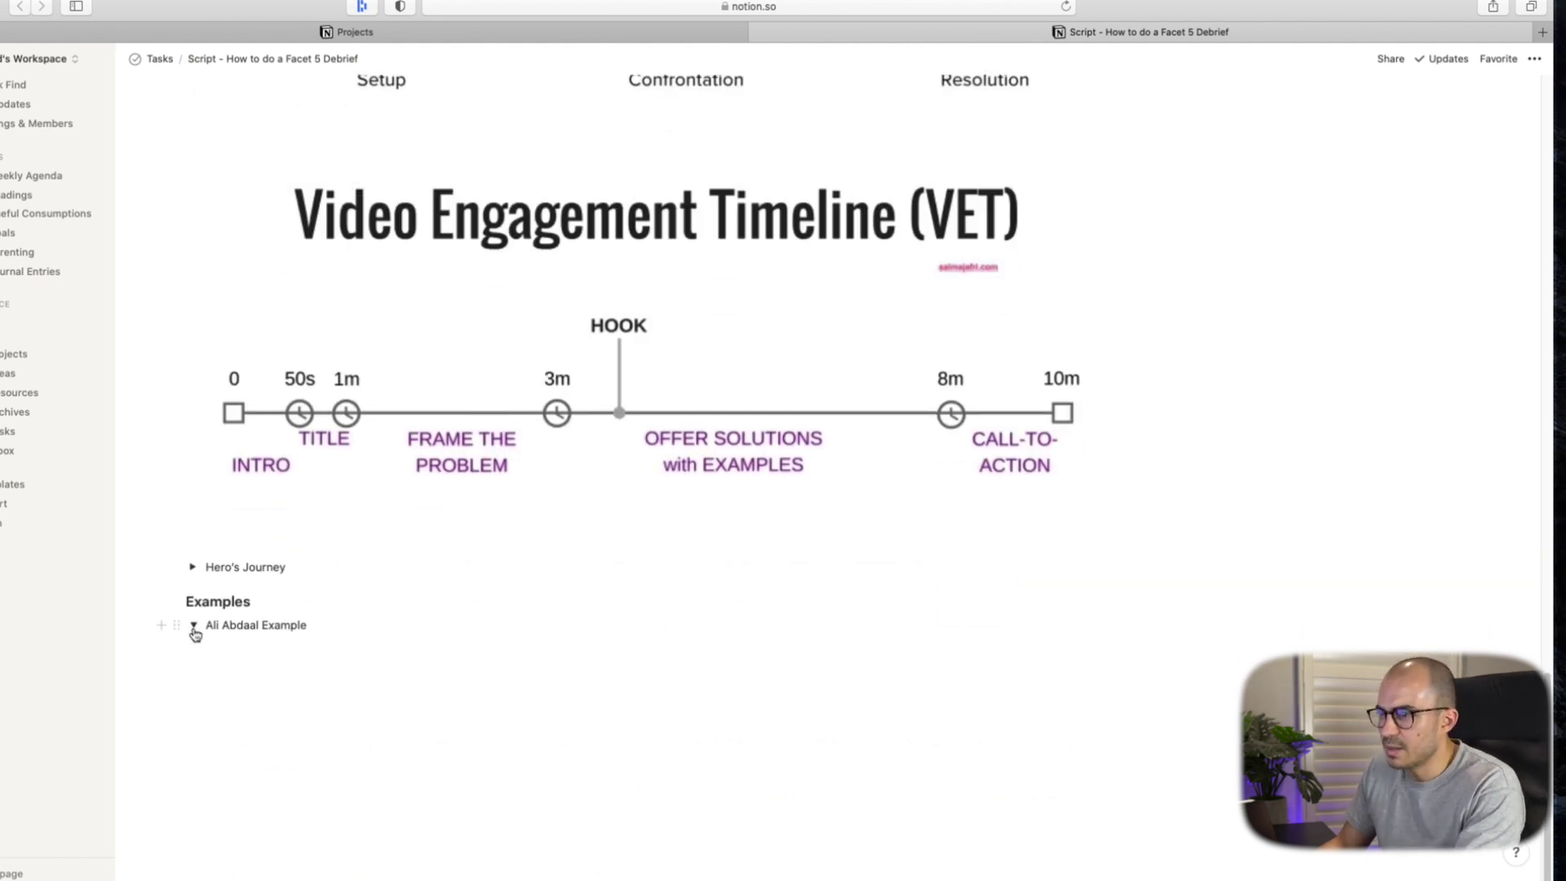
scroll(204, 620, "down", 3)
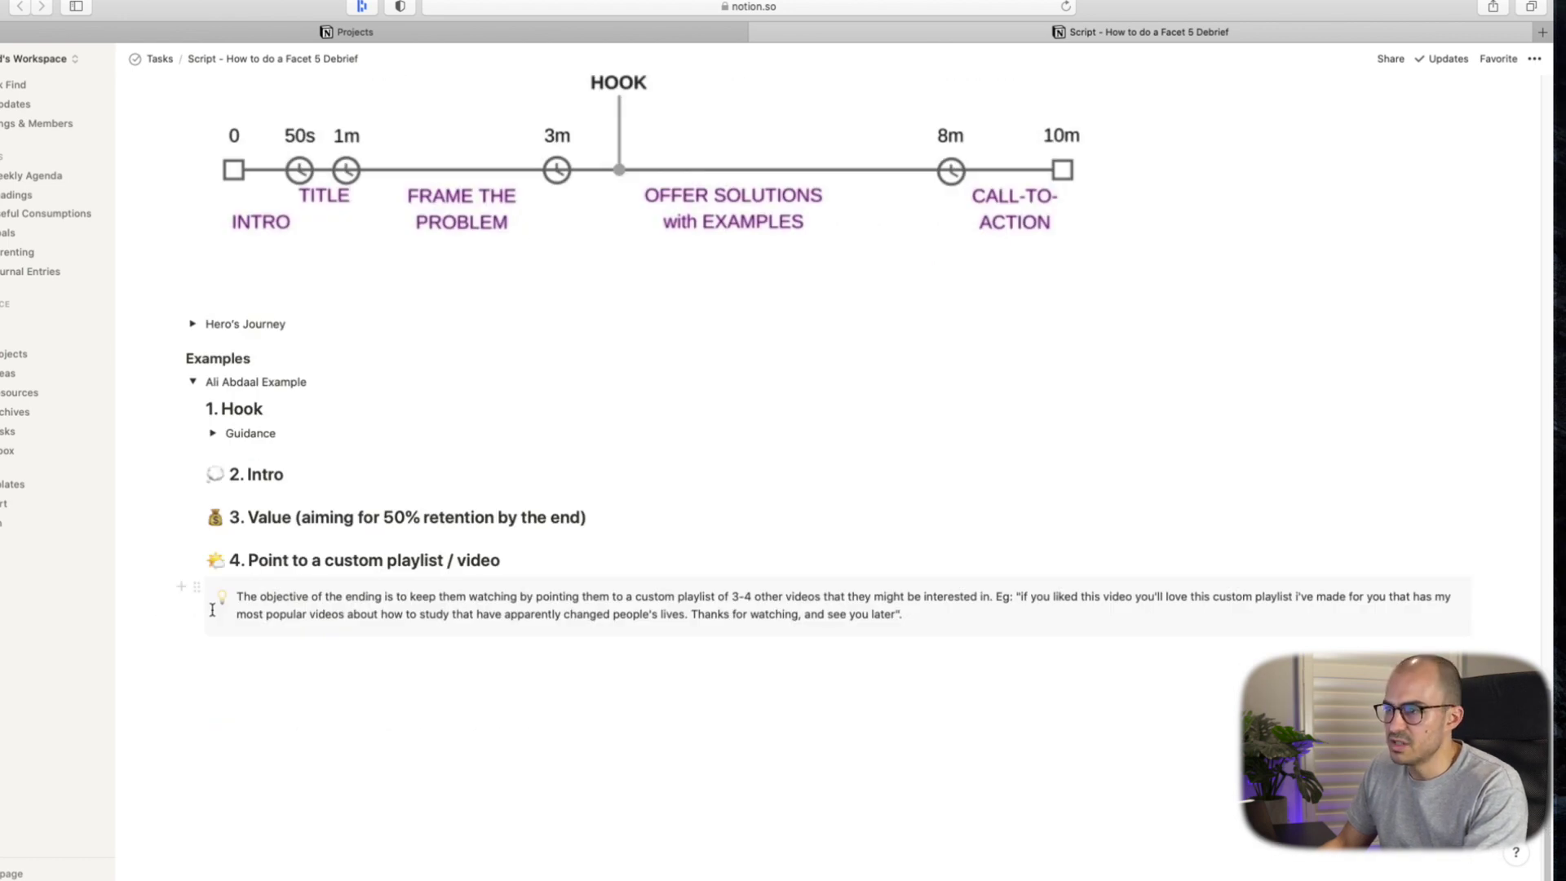
scroll(394, 726, "up", 15)
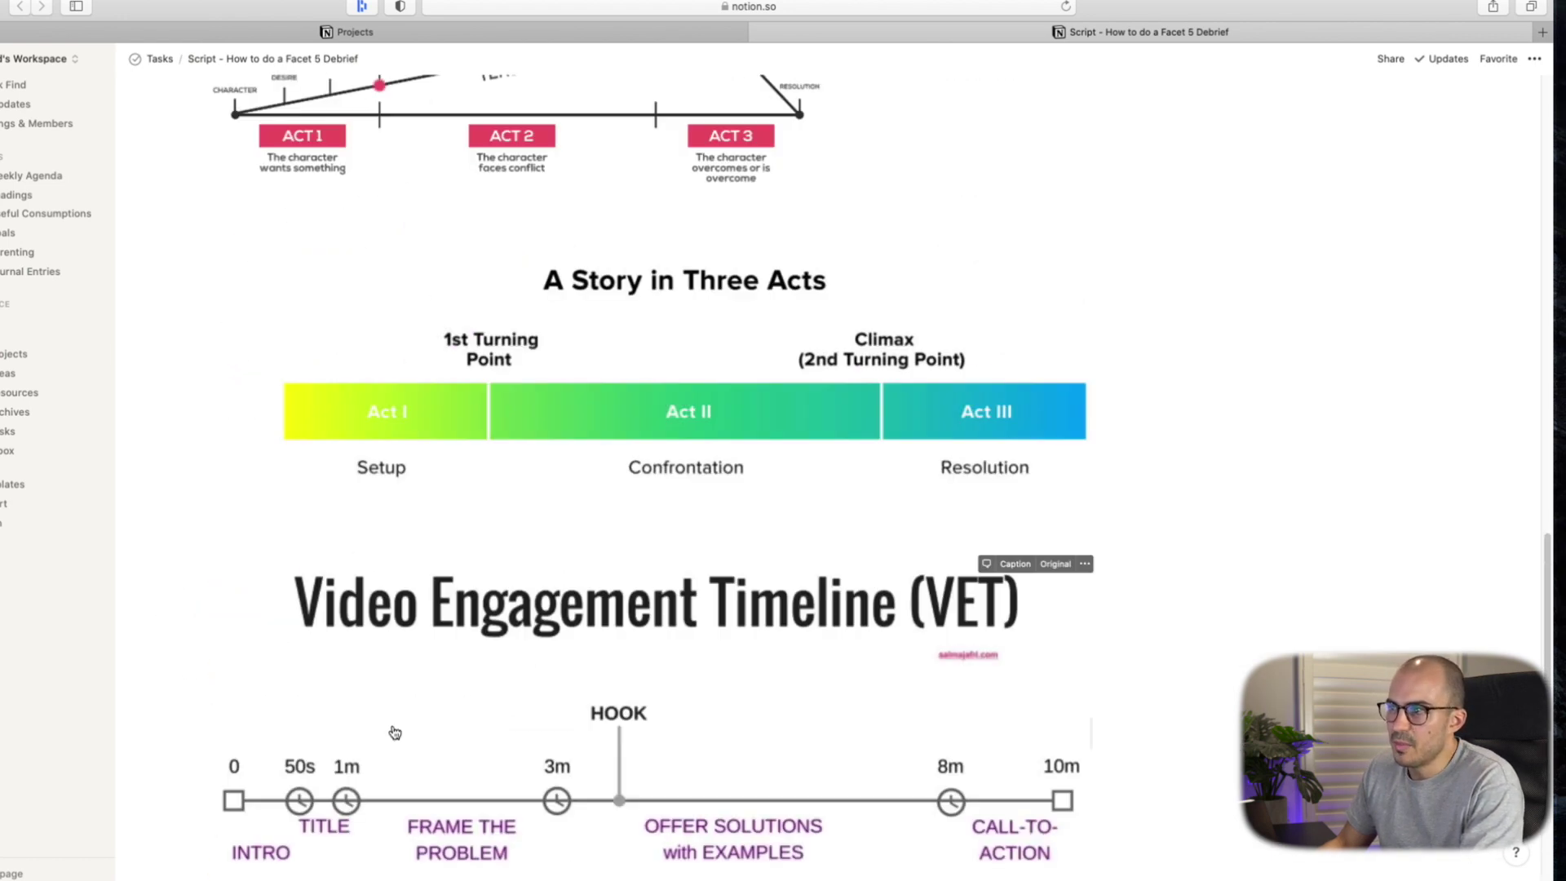
scroll(391, 726, "up", 15)
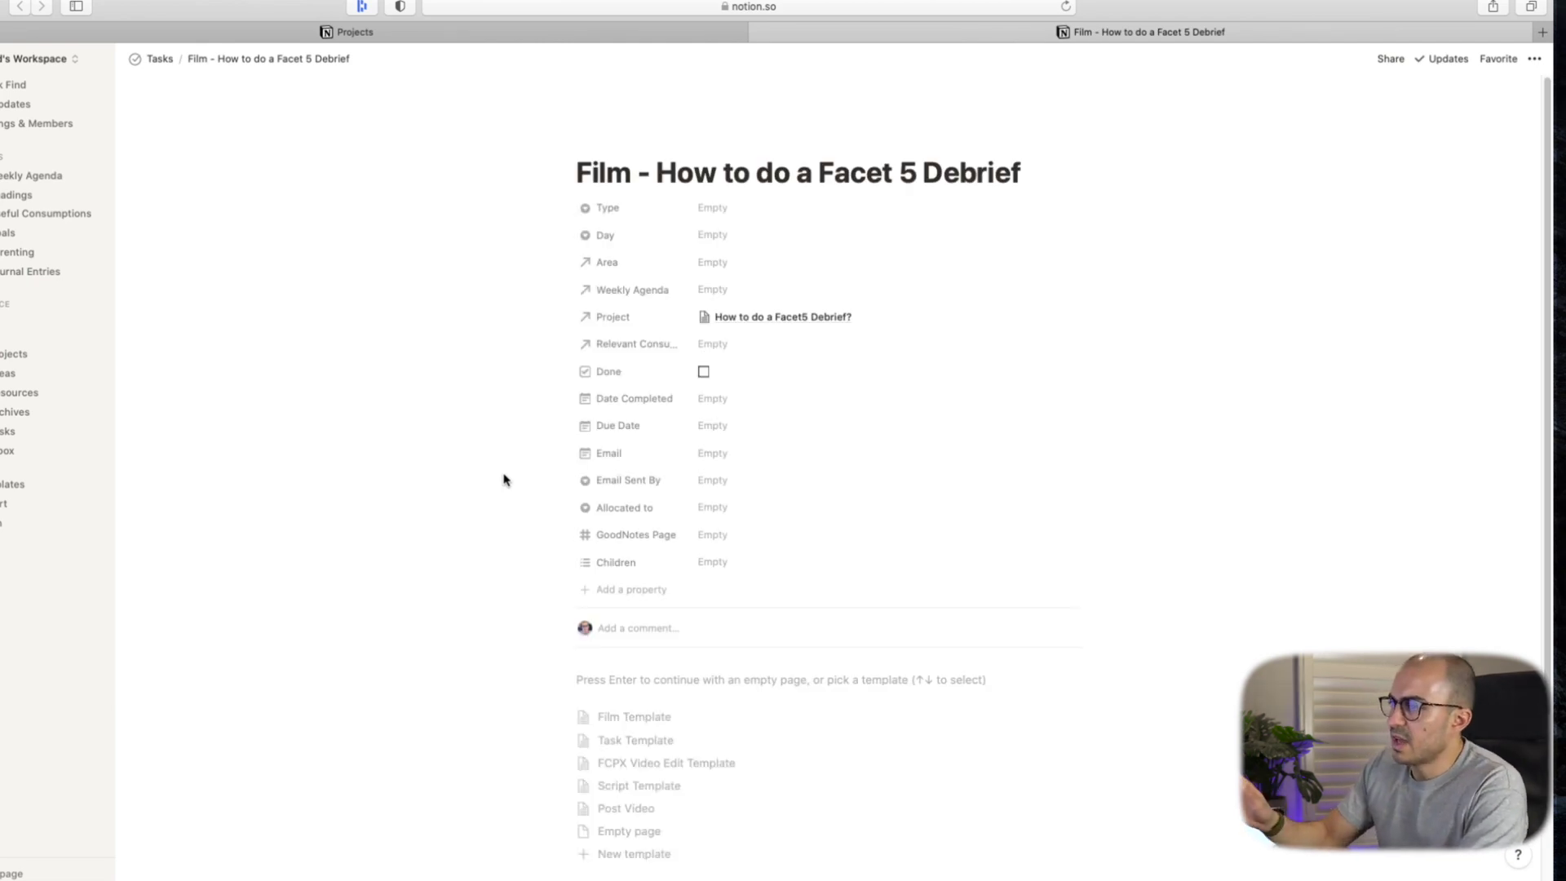
Step: Apply the Film Template to the Film task page
scroll(503, 479, "down", 3)
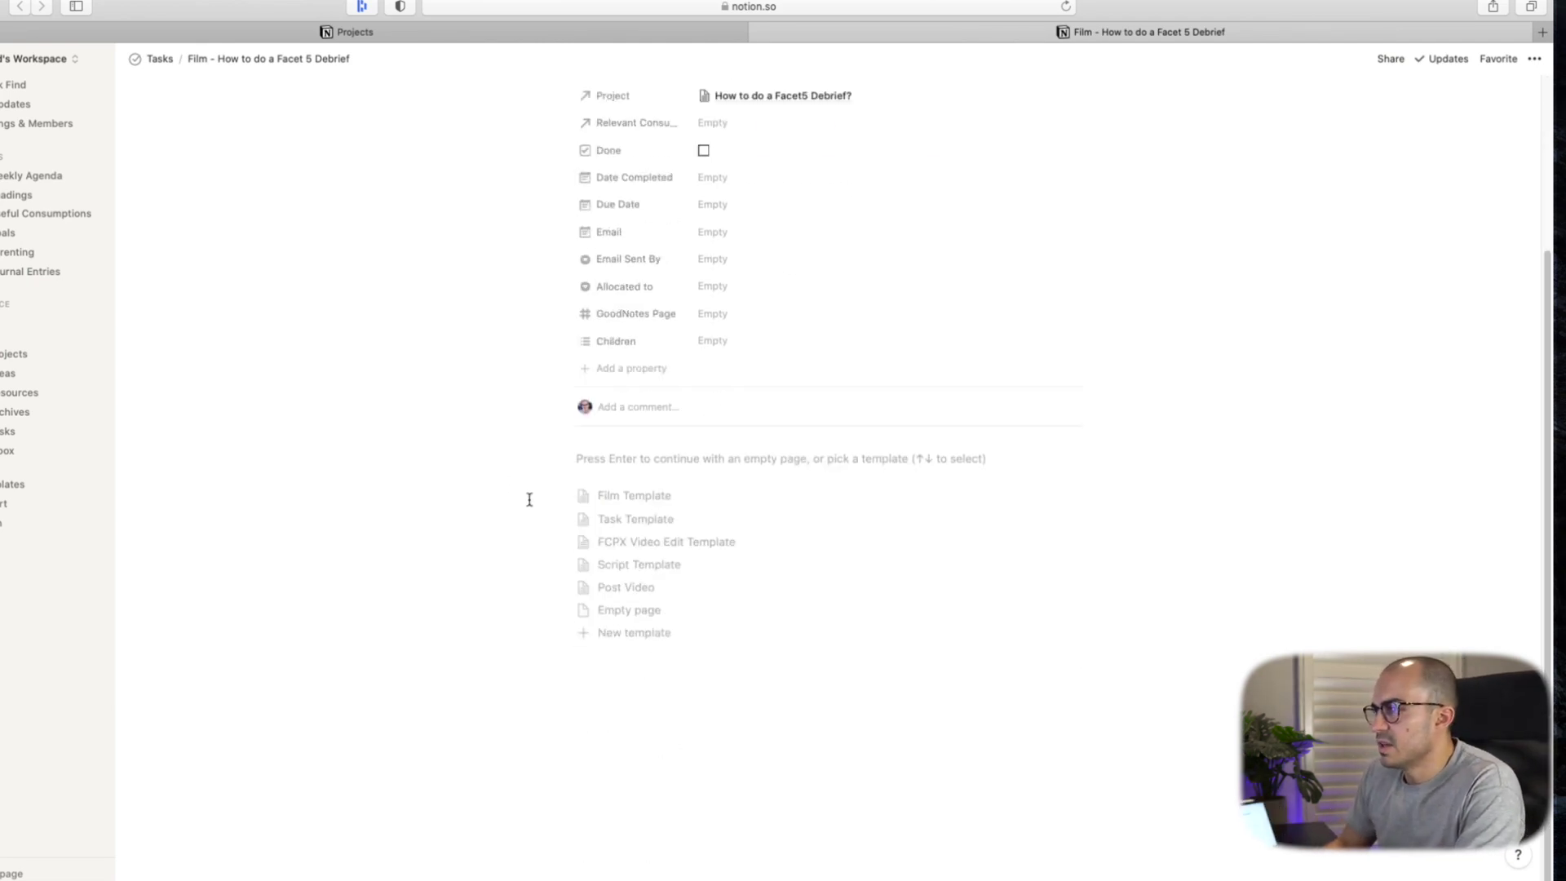
left_click(633, 497)
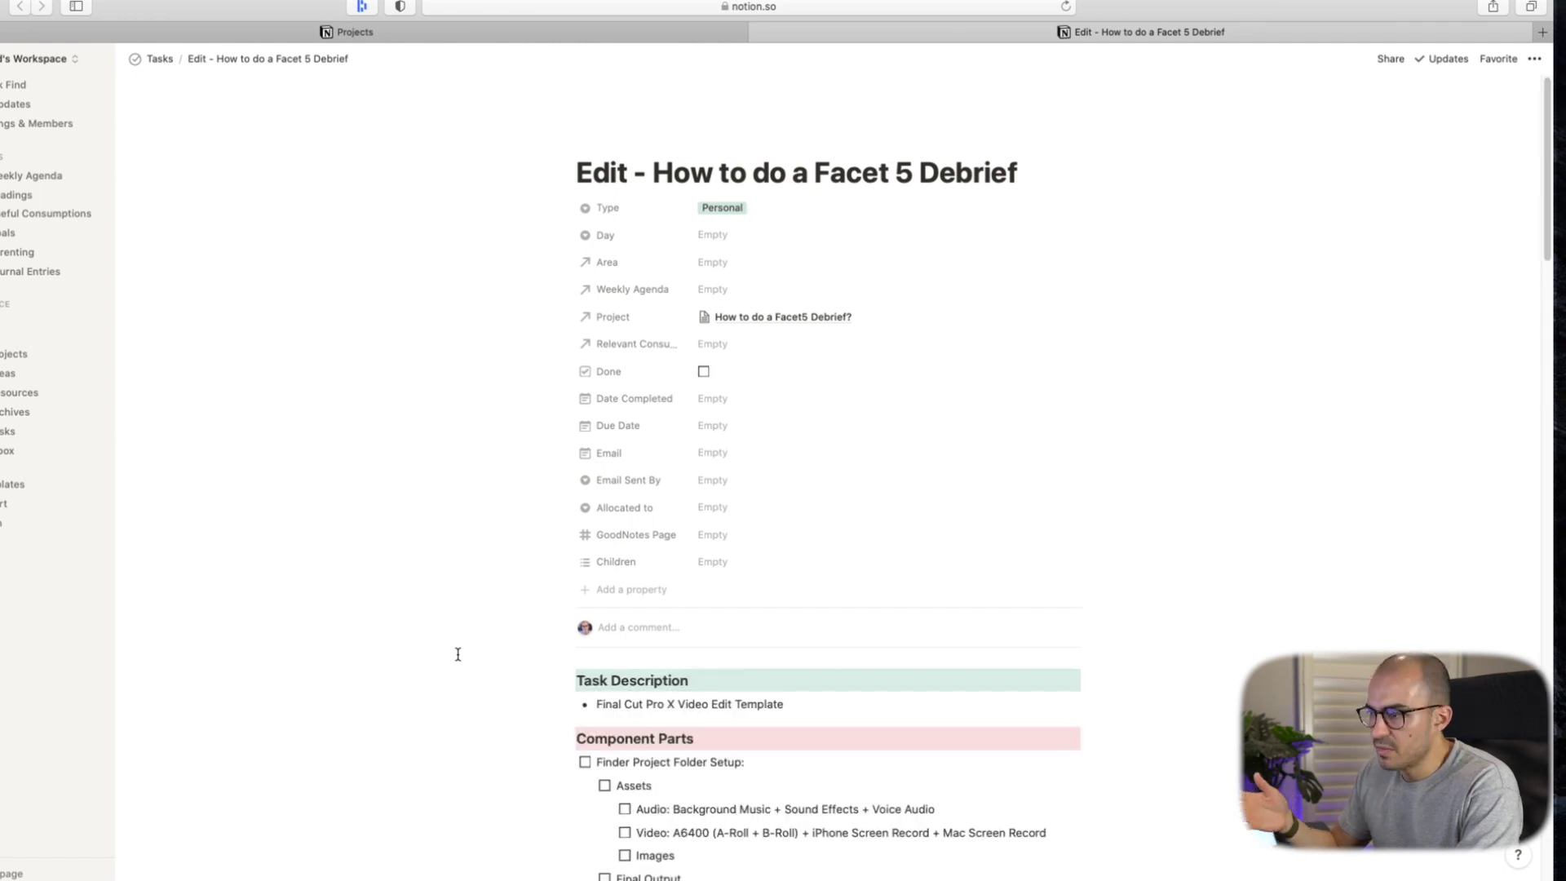
Step: Scroll through the Edit page's Final Cut Pro X checklist and back up
scroll(457, 654, "down", 6)
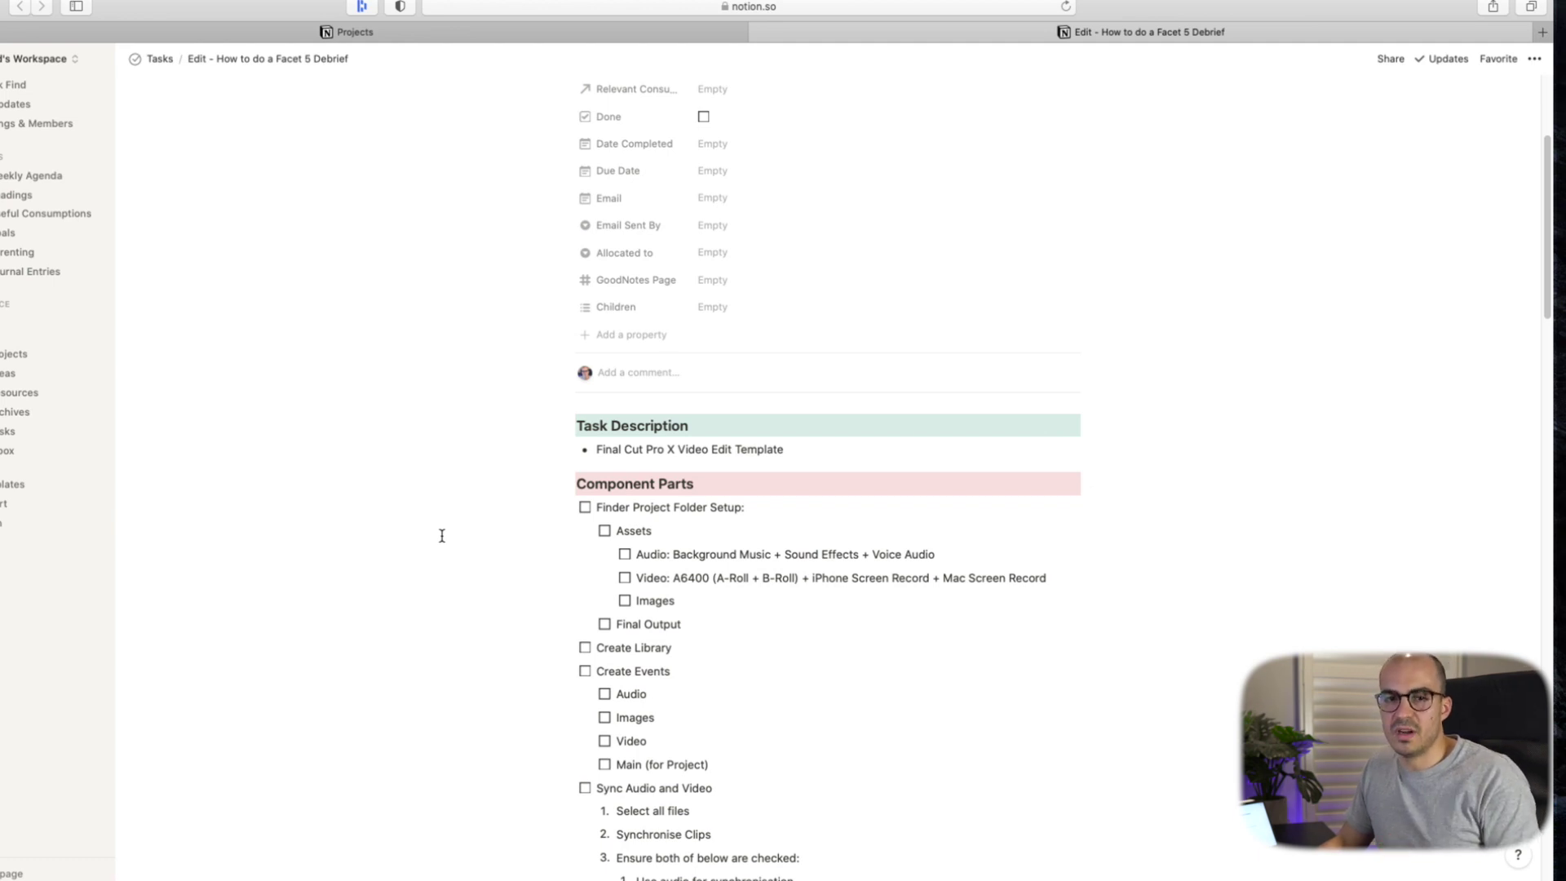
scroll(441, 535, "down", 4)
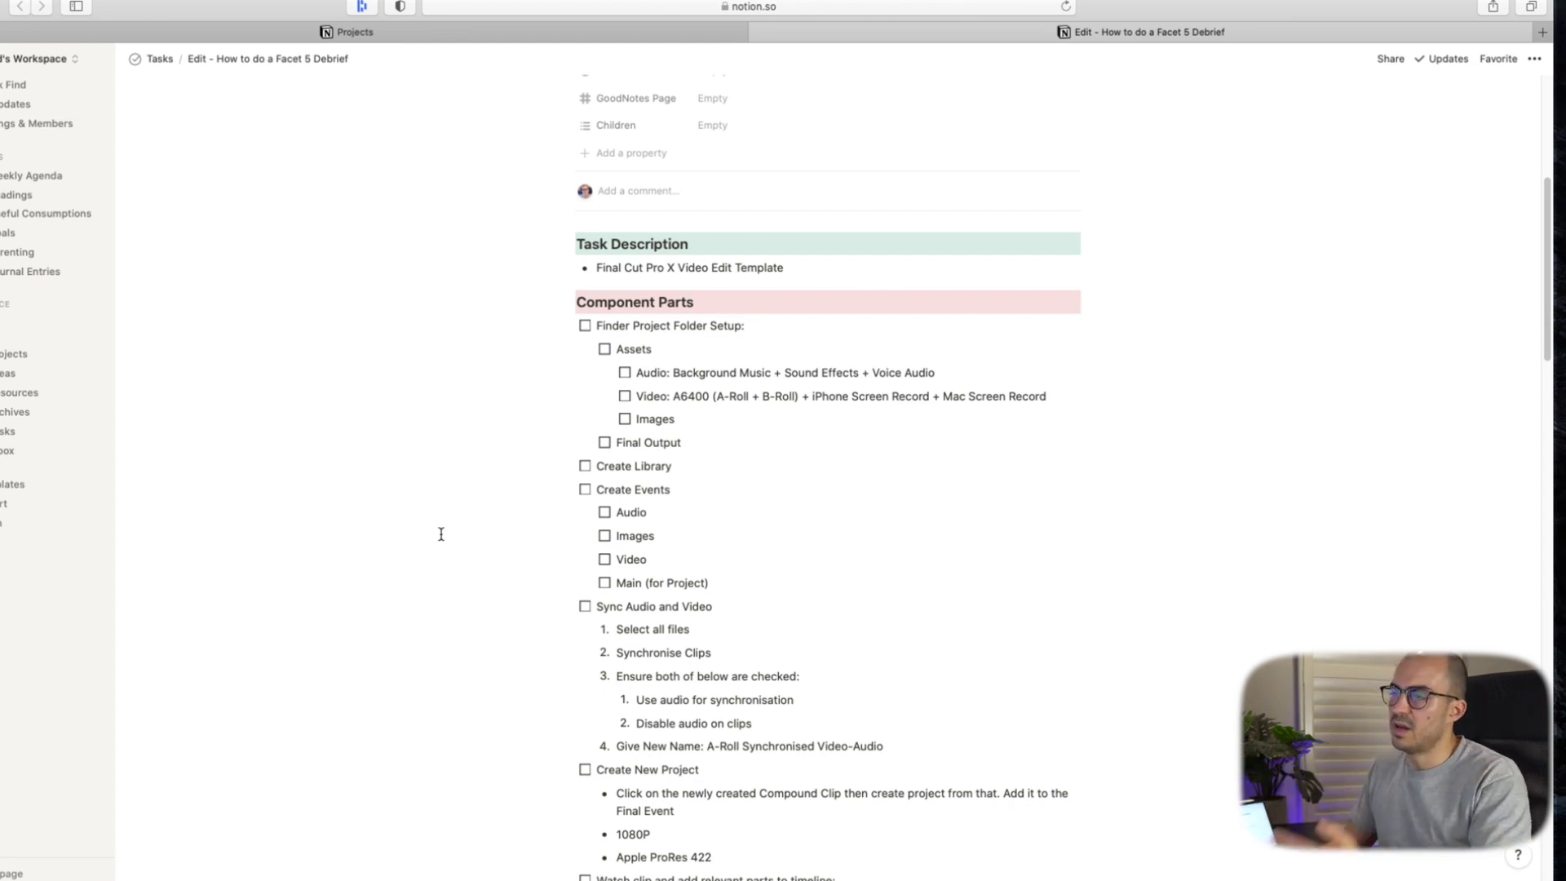
scroll(441, 534, "down", 12)
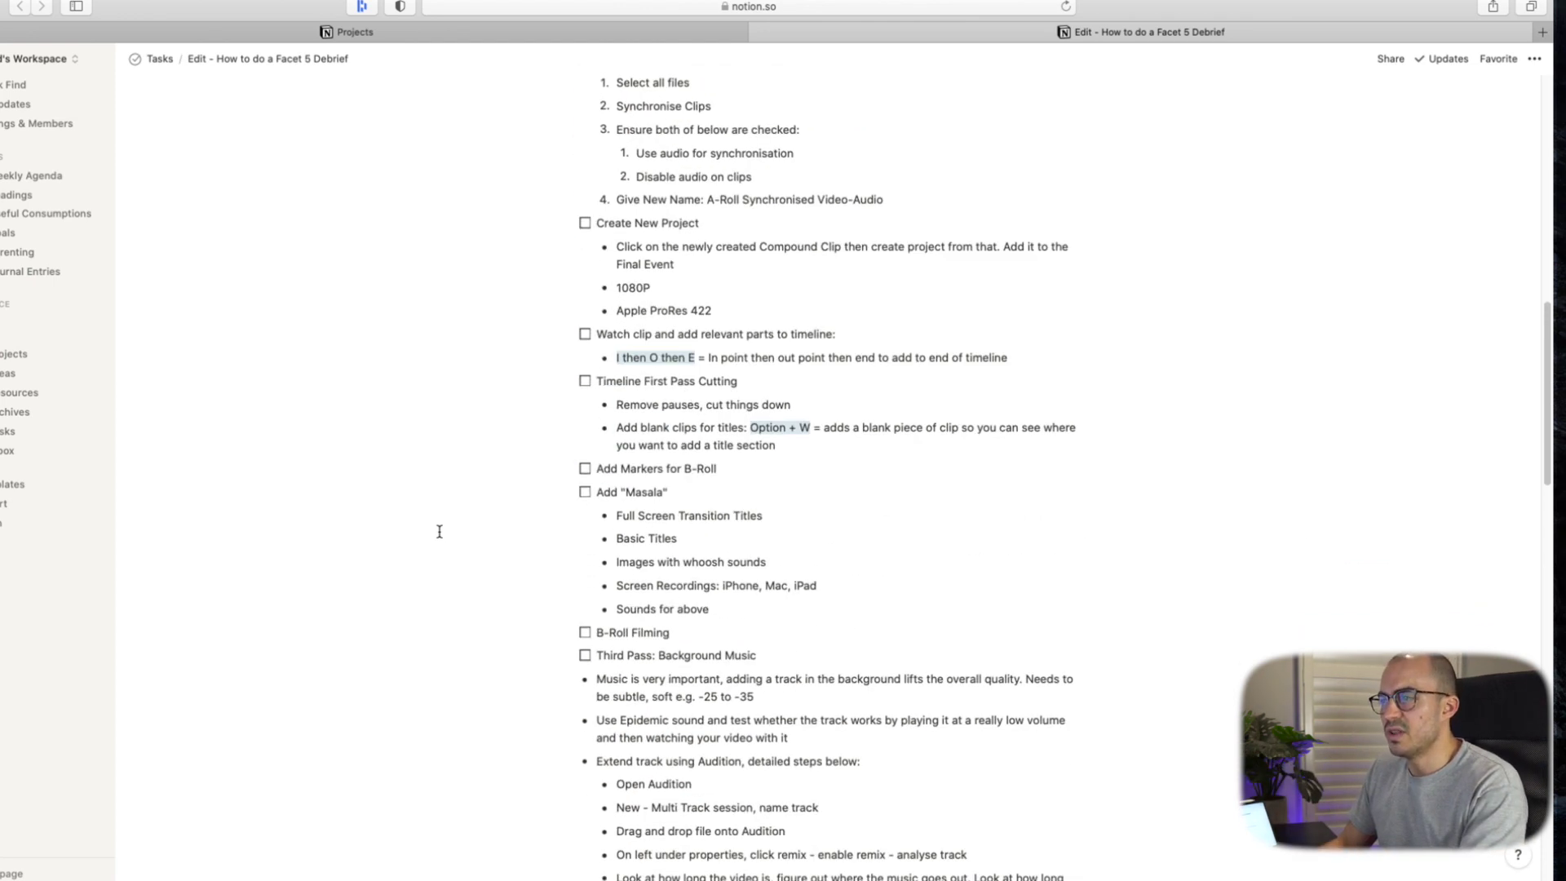
scroll(439, 531, "down", 10)
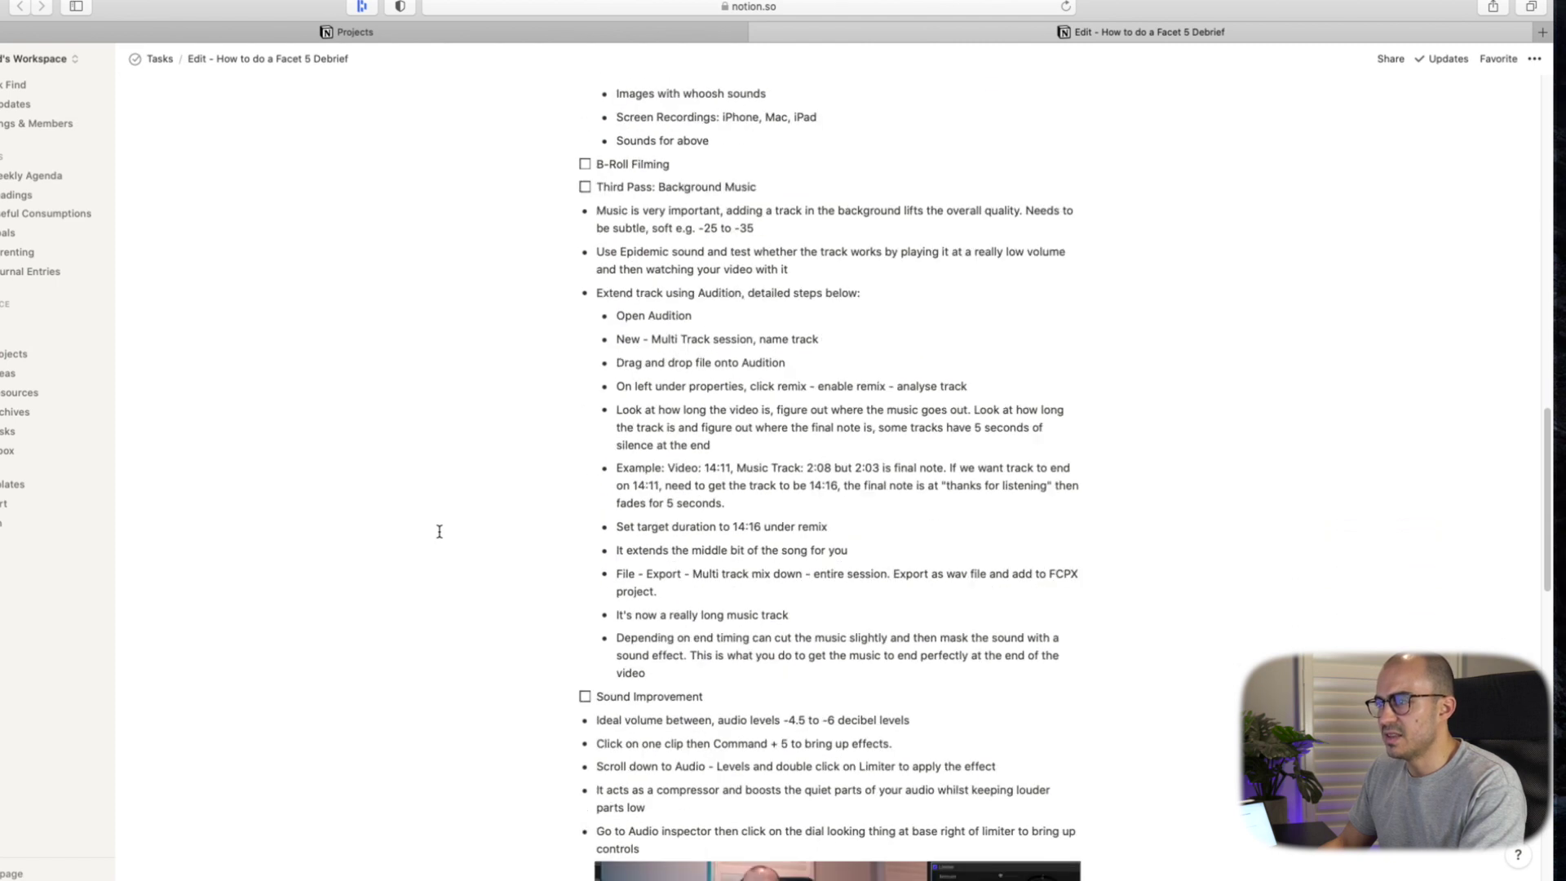
scroll(439, 531, "down", 3)
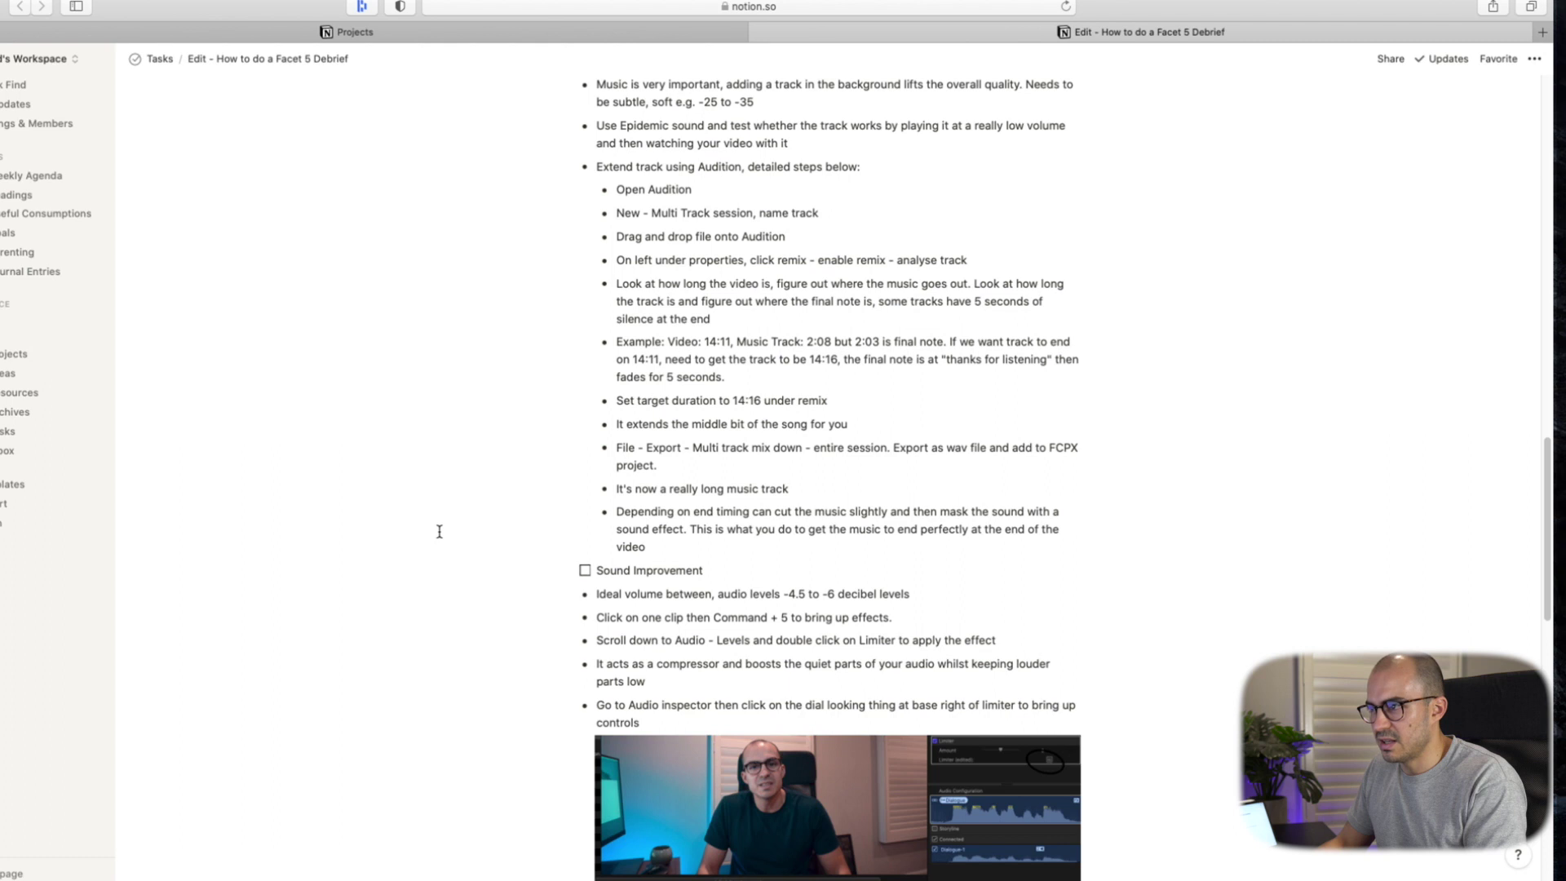
scroll(439, 531, "down", 17)
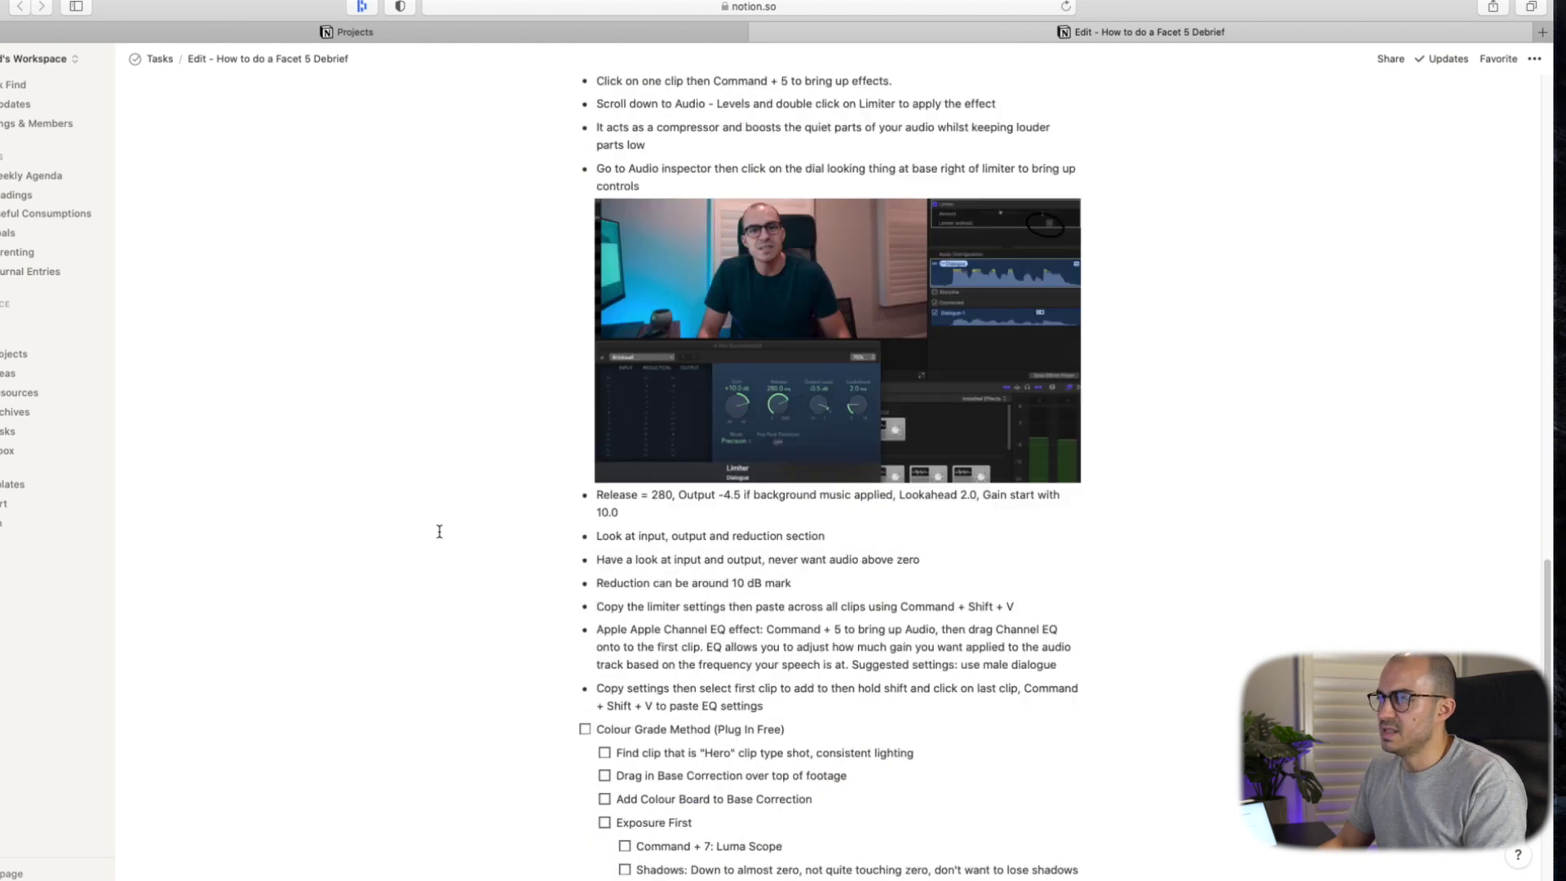
scroll(439, 531, "down", 8)
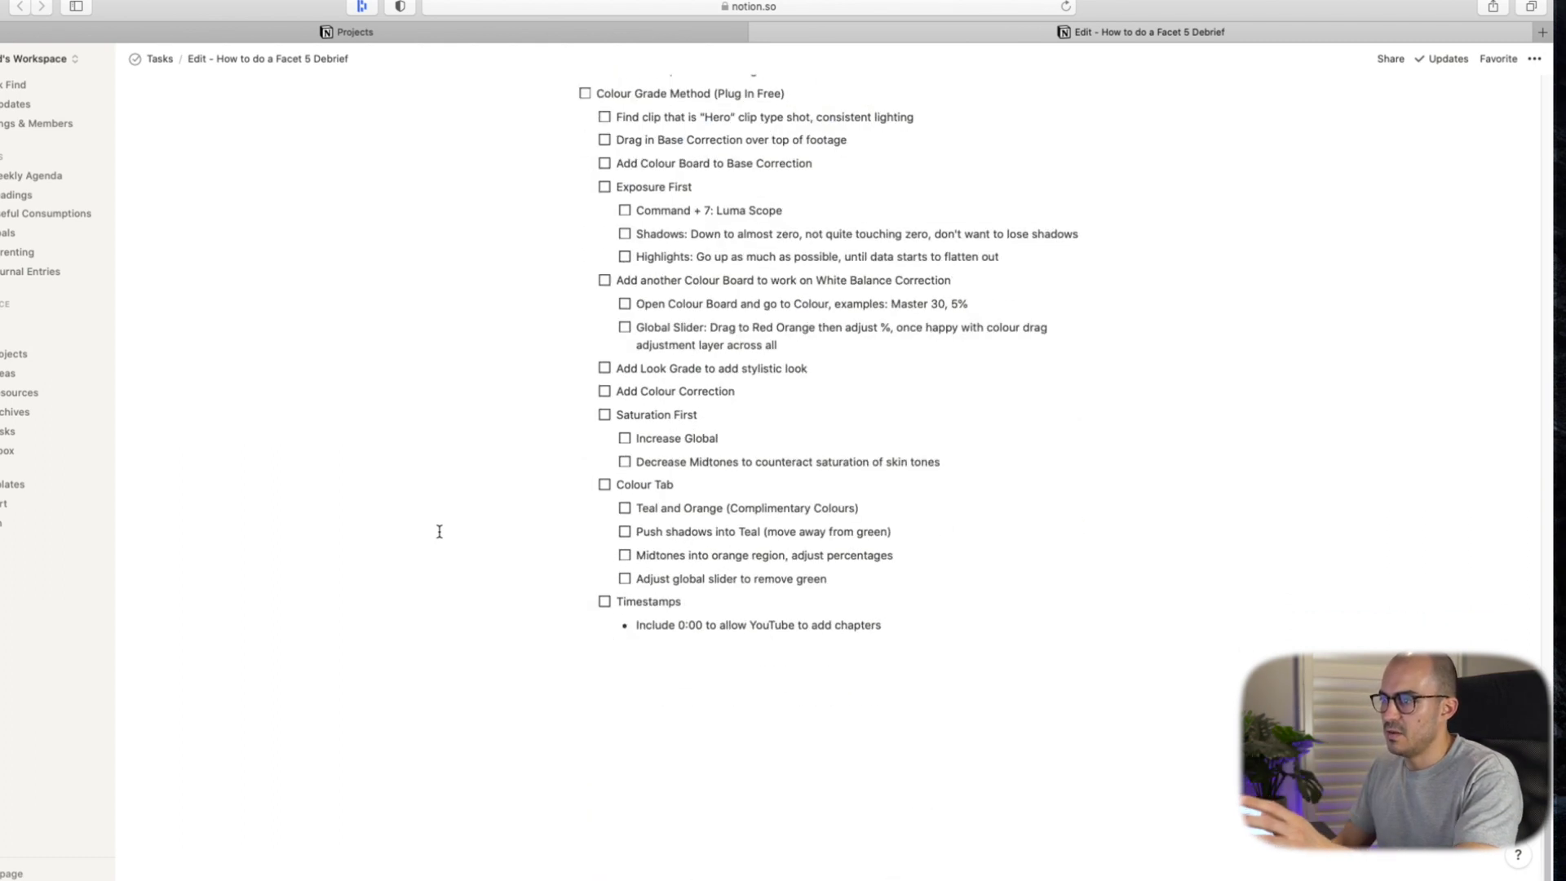
scroll(439, 531, "up", 20)
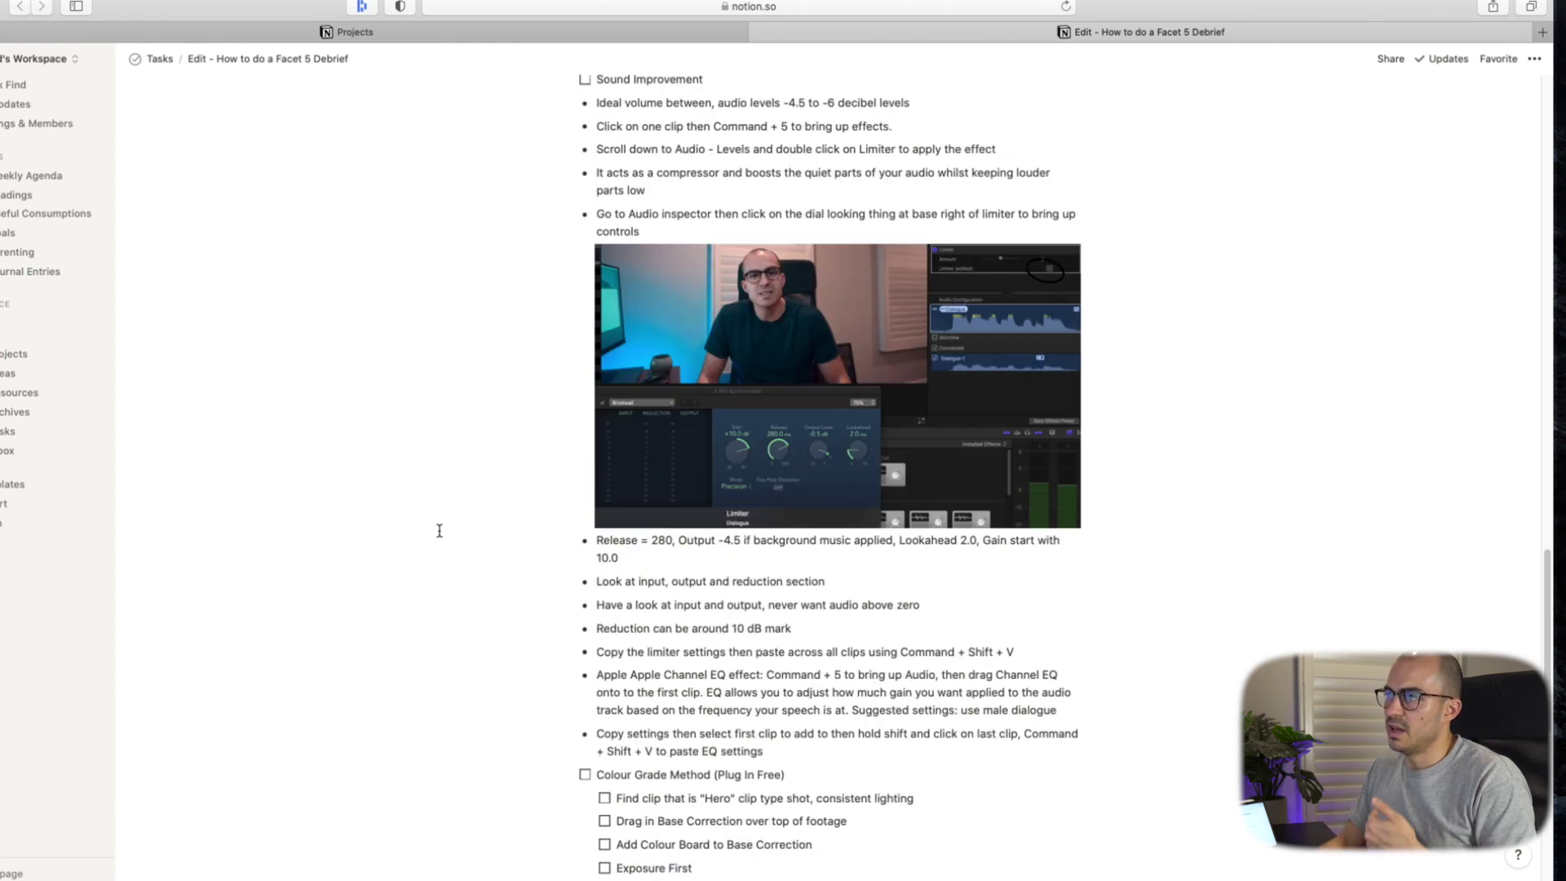
scroll(439, 531, "up", 12)
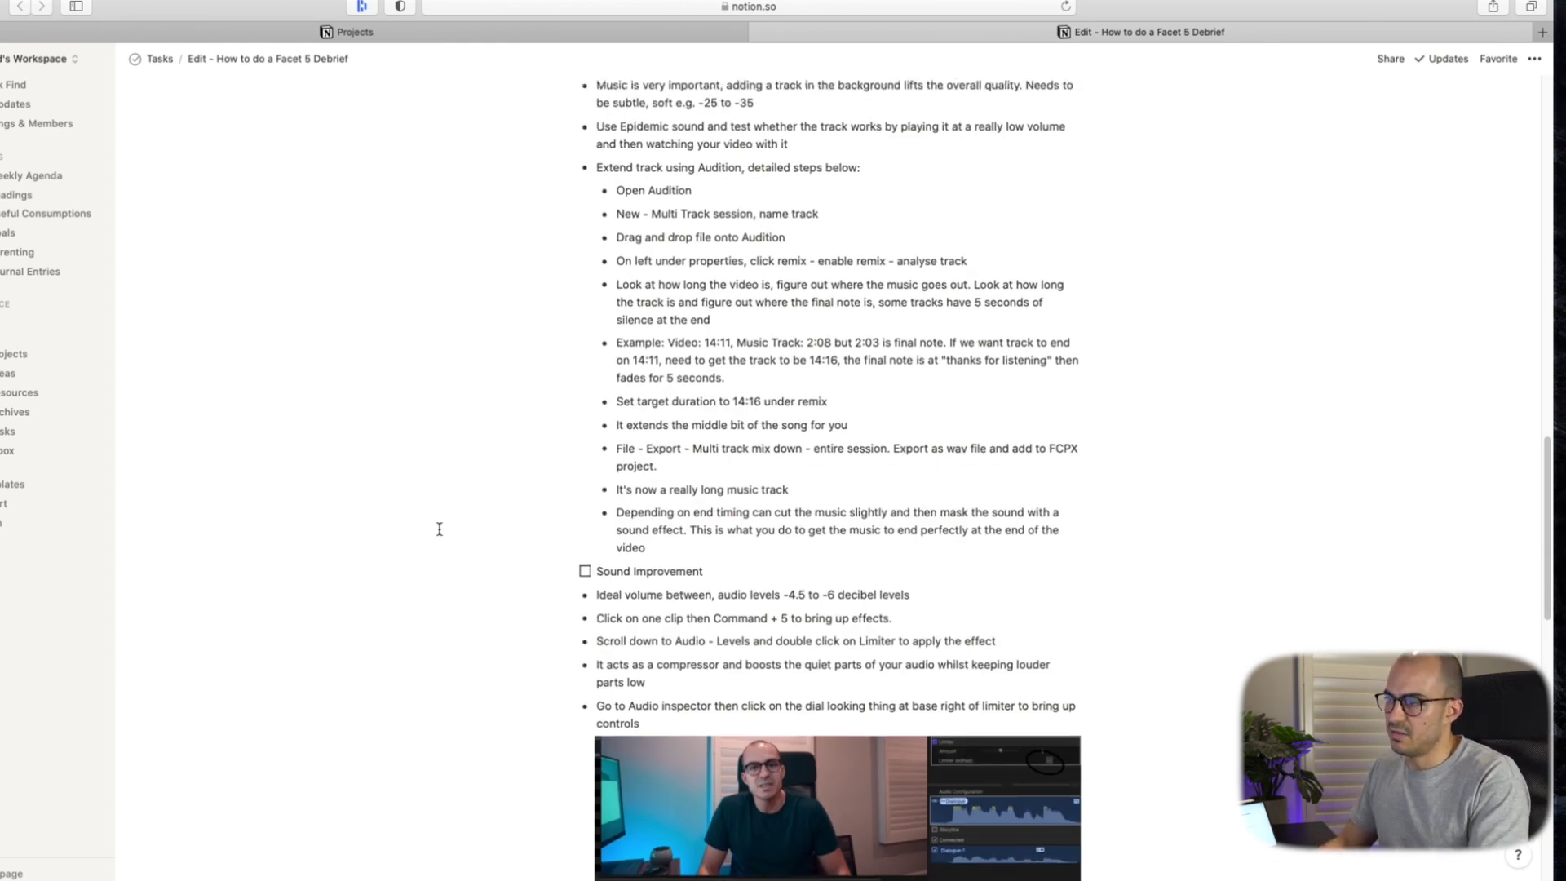
scroll(439, 528, "up", 15)
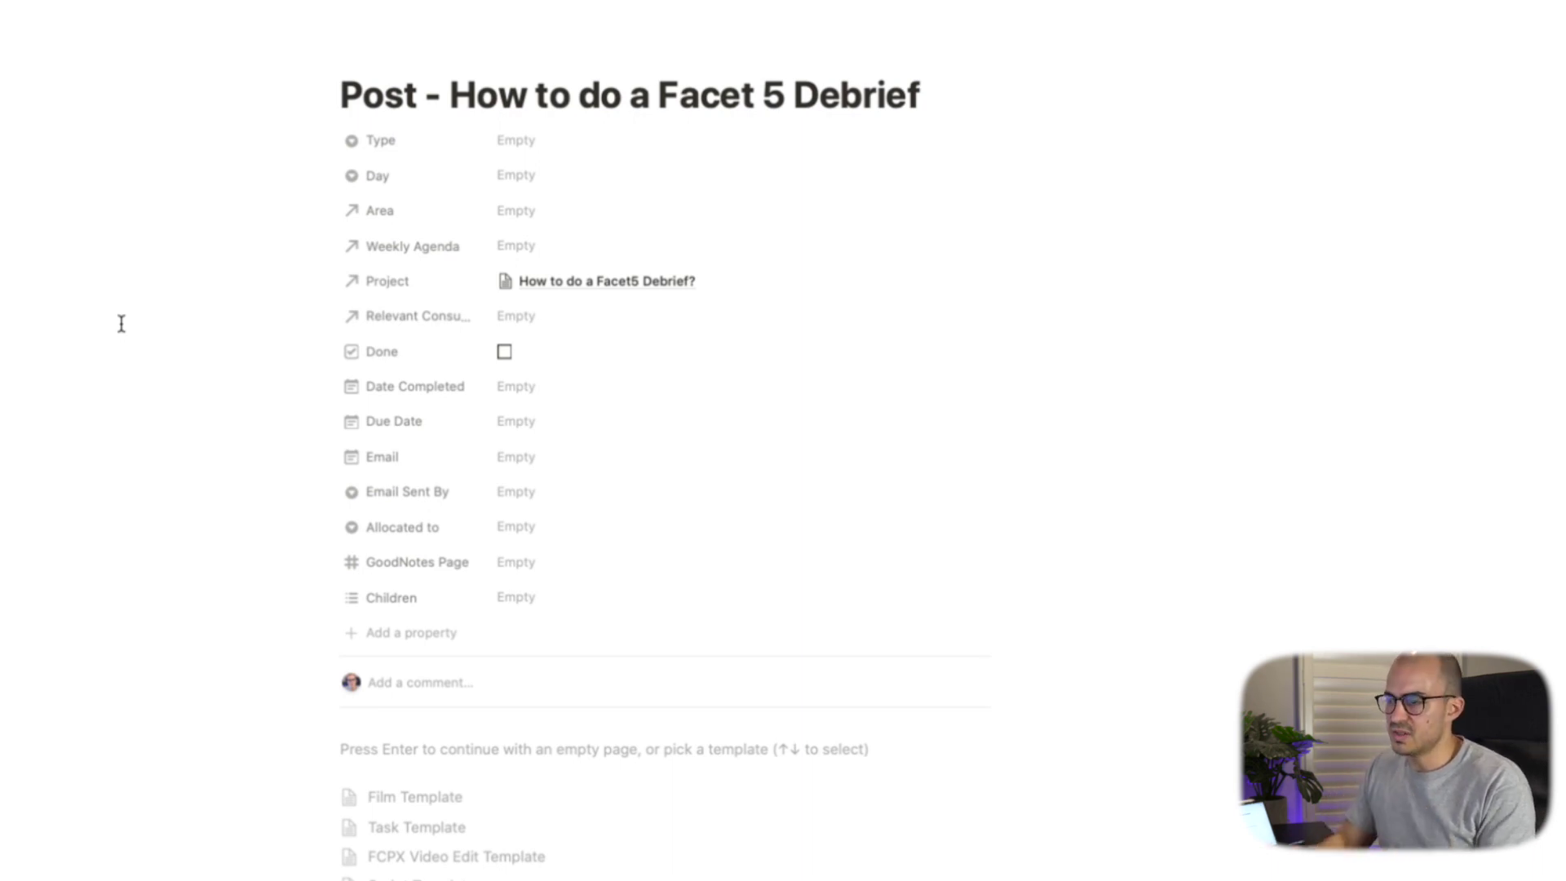
Step: Scroll down the Post page to review its Timestamps, Description and Socials sections
scroll(146, 692, "down", 6)
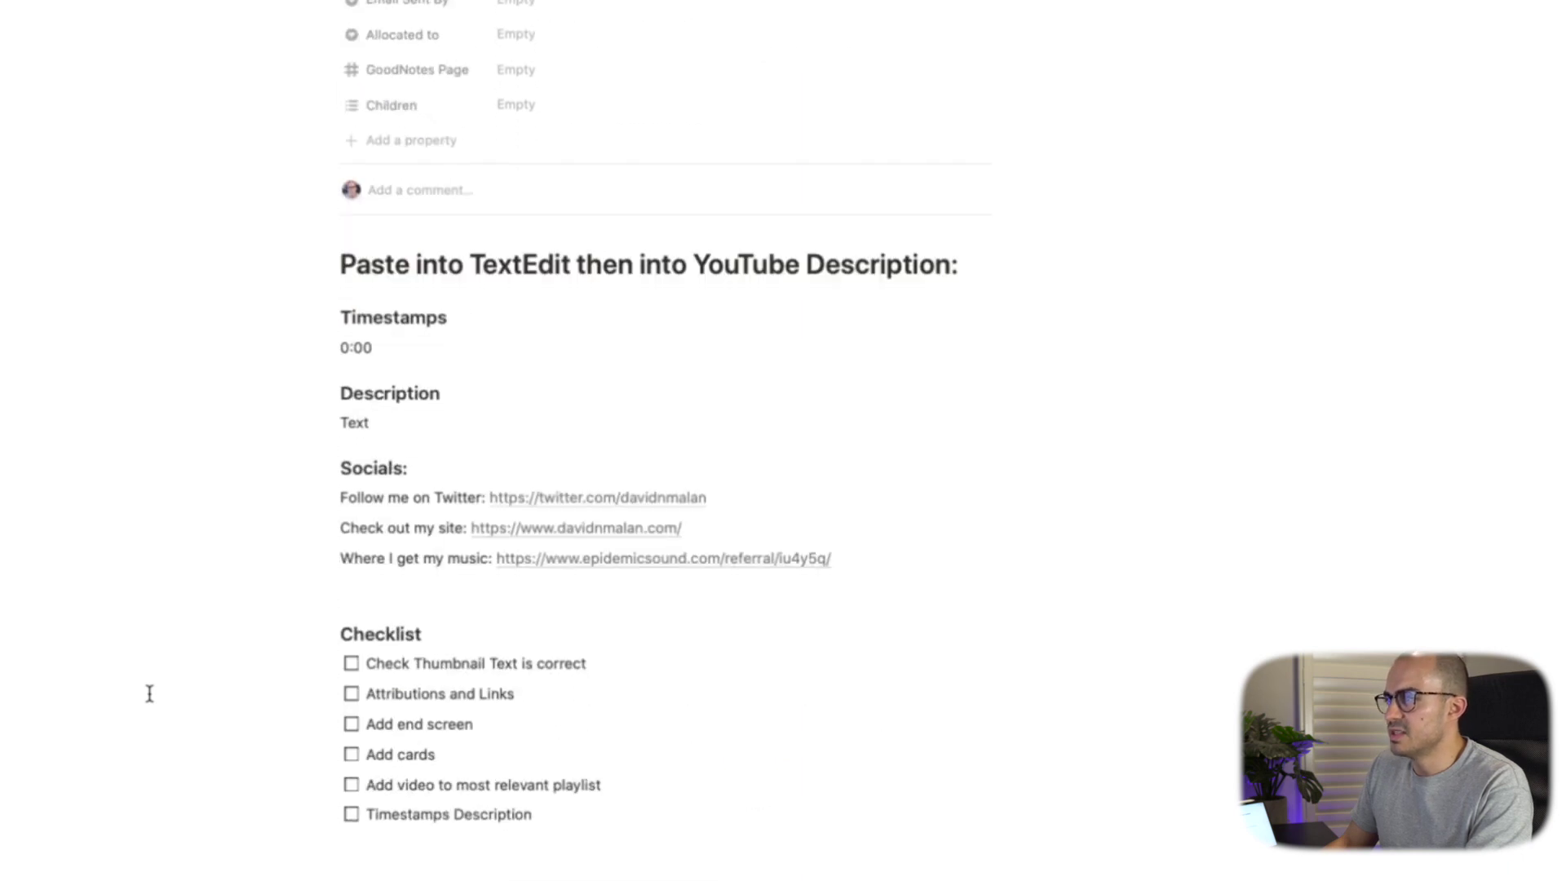